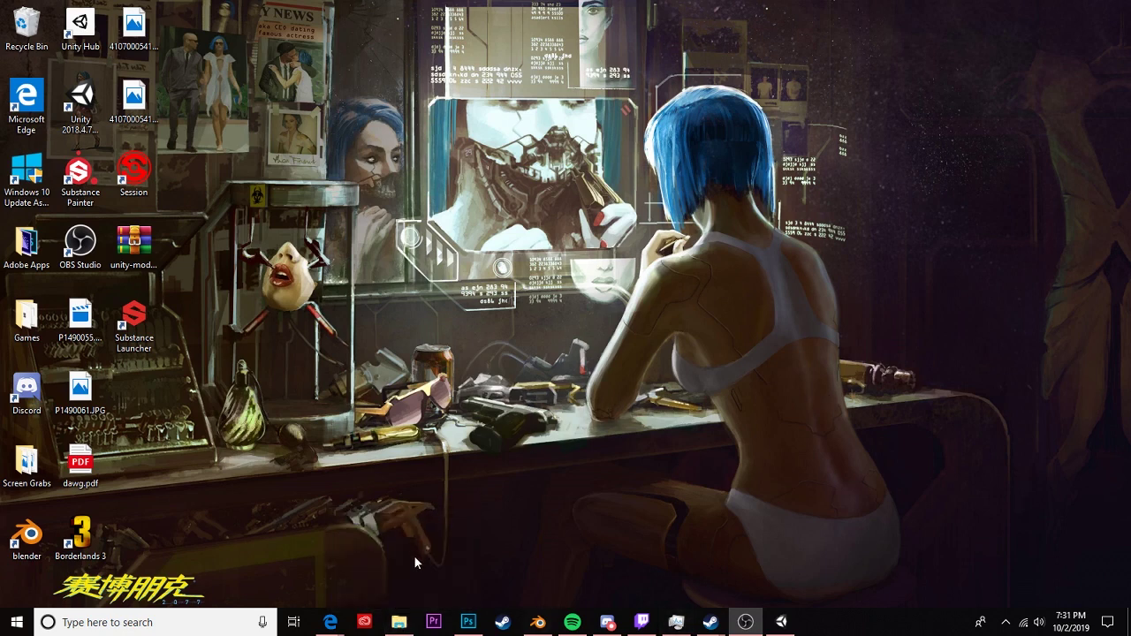
- View the Doors.png atlas from the Atlas textures folder alongside Buildings1.png, and close the image viewer
{"action": "left_click", "coordinate": [398, 623]}
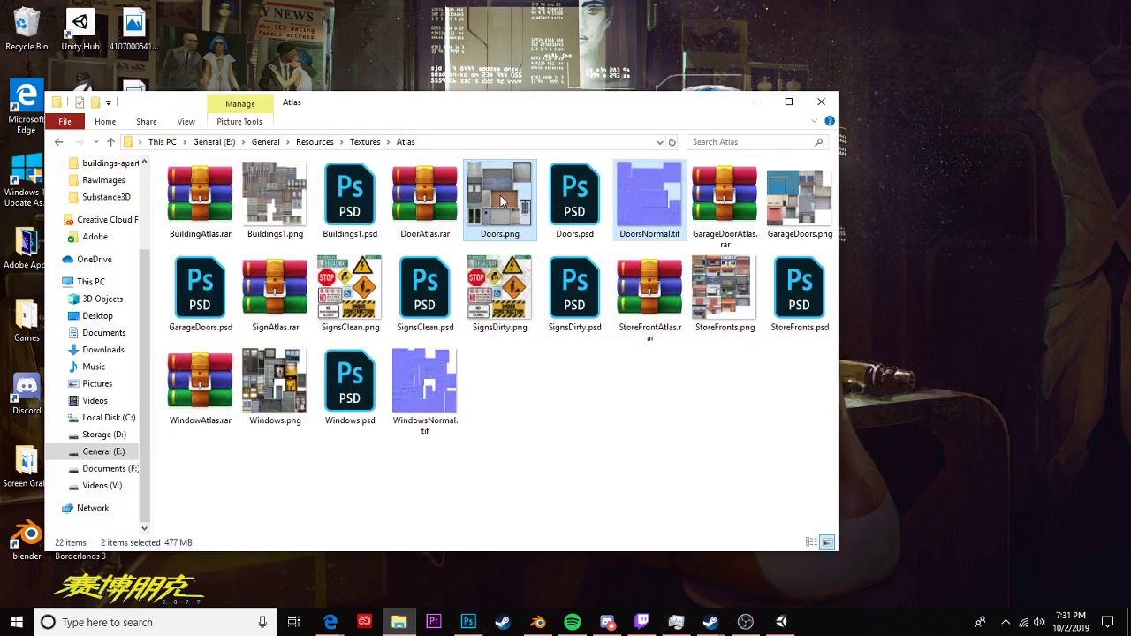
{"action": "double_click", "coordinate": [500, 196]}
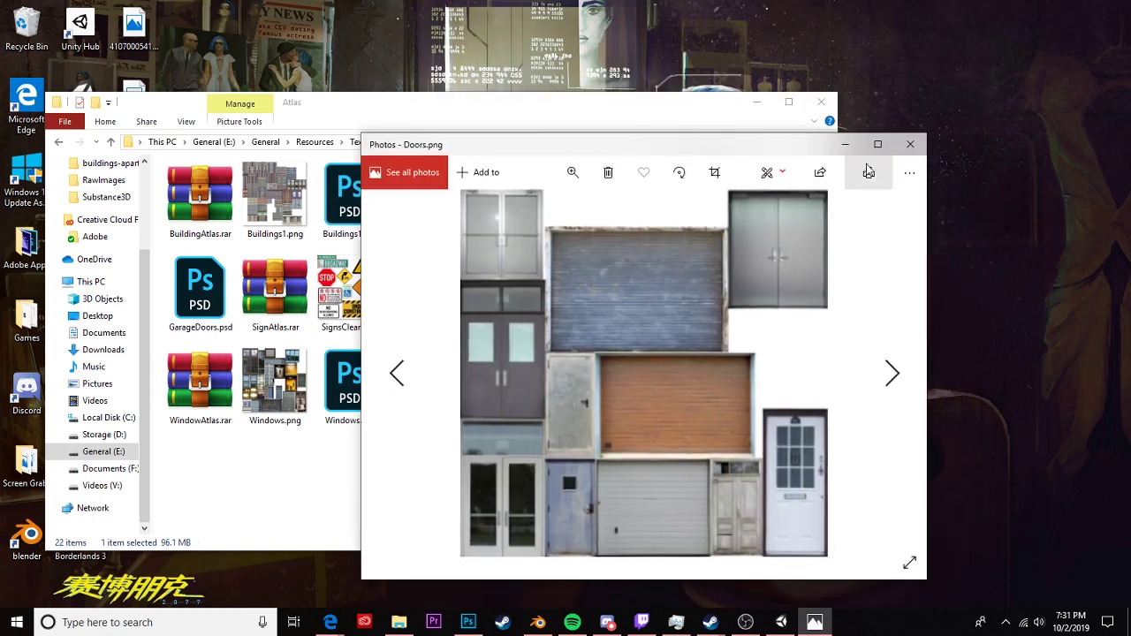
{"action": "left_click", "coordinate": [875, 144]}
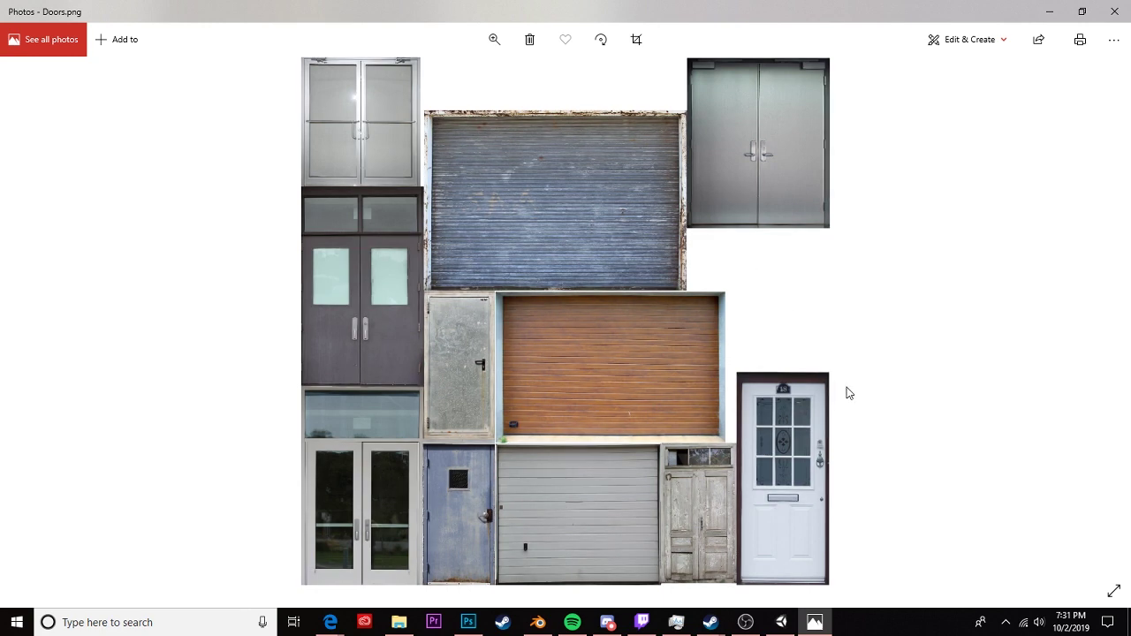
{"action": "key", "text": "Left"}
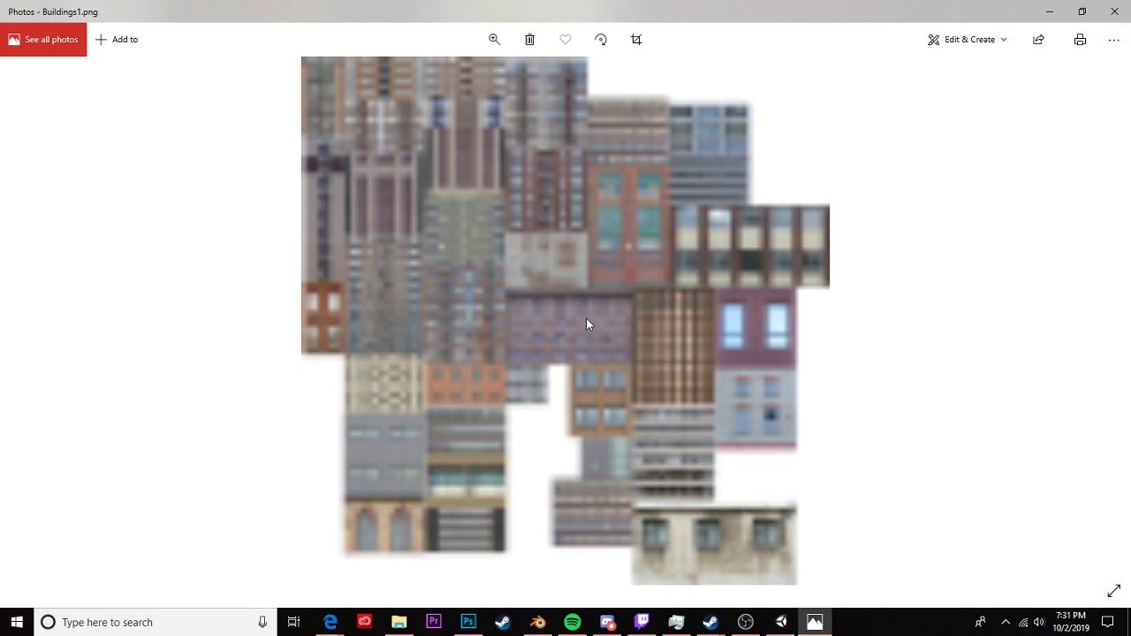
{"action": "key", "text": "Right"}
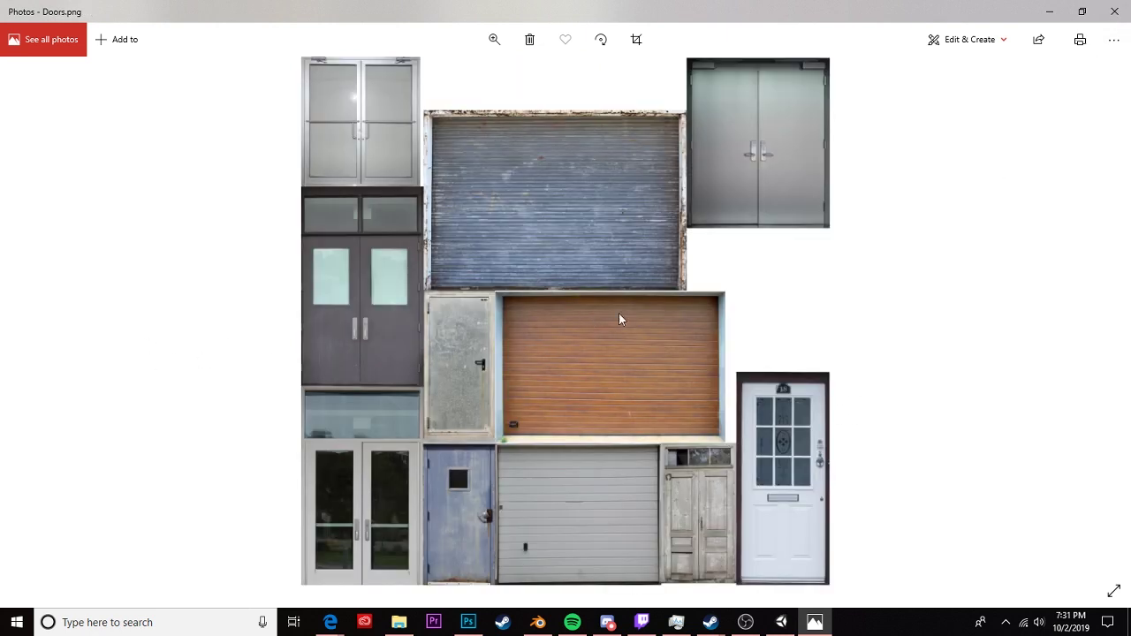
{"action": "left_click", "coordinate": [1116, 12]}
- Switch to Blender and add two evenly spaced vertical loop cuts across the width of the cube
{"action": "left_click", "coordinate": [538, 623]}
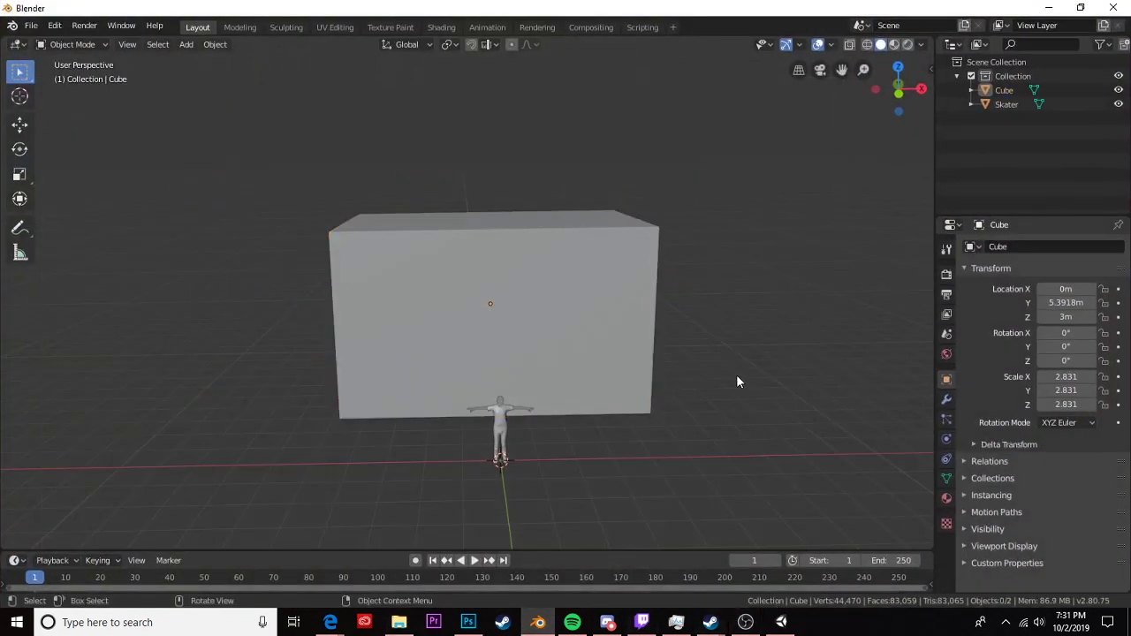
{"action": "middle_click_drag", "start_coordinate": [739, 381], "coordinate": [581, 311]}
{"action": "left_click", "coordinate": [706, 379]}
{"action": "middle_click_drag", "start_coordinate": [706, 379], "coordinate": [467, 369]}
{"action": "middle_click_drag", "start_coordinate": [611, 313], "coordinate": [474, 316]}
{"action": "key", "text": "Tab"}
{"action": "middle_click_drag", "start_coordinate": [507, 272], "coordinate": [571, 286]}
{"action": "key", "text": "ctrl+r"}
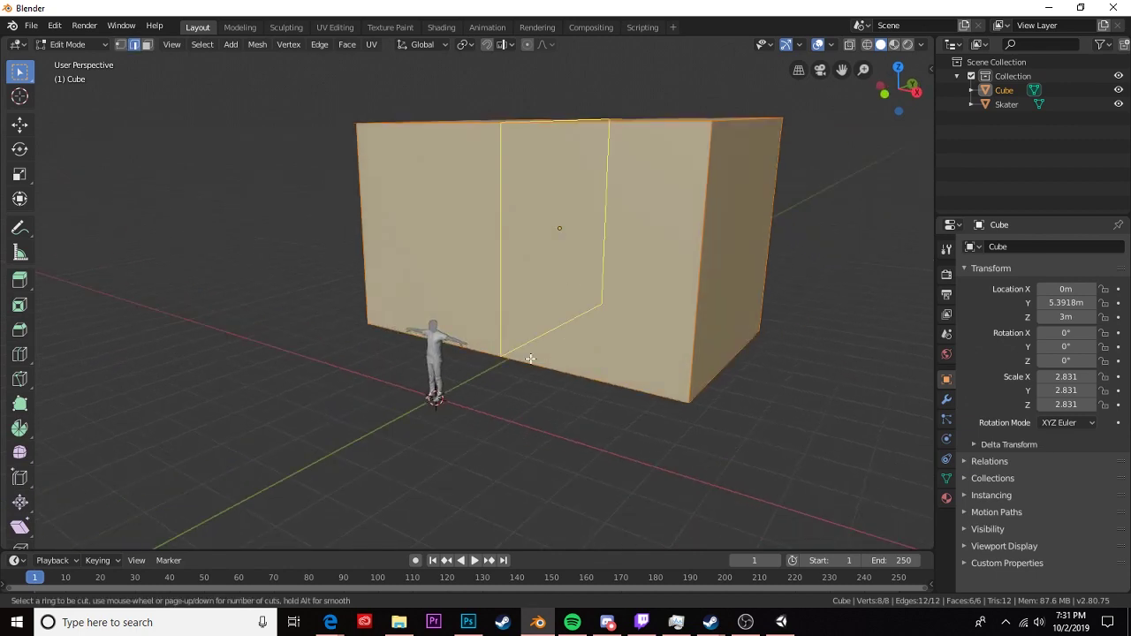
{"action": "scroll", "coordinate": [531, 360], "scroll_direction": "up", "scroll_amount": 1}
{"action": "left_click", "coordinate": [530, 360]}
{"action": "right_click", "coordinate": [530, 360]}
- Scale the two vertical edge loops closer together along X to leave a door-width strip in the middle
{"action": "middle_click_drag", "start_coordinate": [531, 360], "coordinate": [531, 300]}
{"action": "key", "text": "s"}
{"action": "key", "text": "x"}
{"action": "left_click", "coordinate": [516, 275]}
- Add a horizontal loop cut around the cube and slide it slightly below mid-height, above the skater's head
{"action": "key", "text": "ctrl+r"}
{"action": "left_click", "coordinate": [669, 271]}
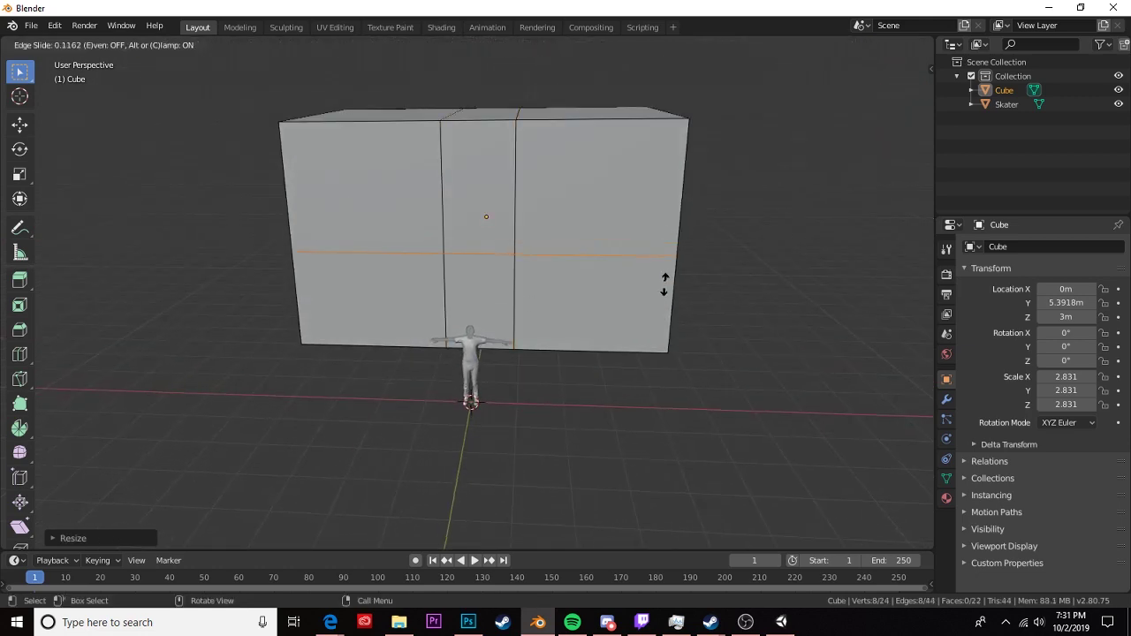
{"action": "left_click", "coordinate": [669, 283]}
- Unwrap all the cube's faces with Smart UV Project, using angle limit 66 and island margin 0
{"action": "middle_click_drag", "start_coordinate": [652, 286], "coordinate": [538, 302]}
{"action": "scroll", "coordinate": [561, 275], "scroll_direction": "up", "scroll_amount": 1}
{"action": "key", "text": "a"}
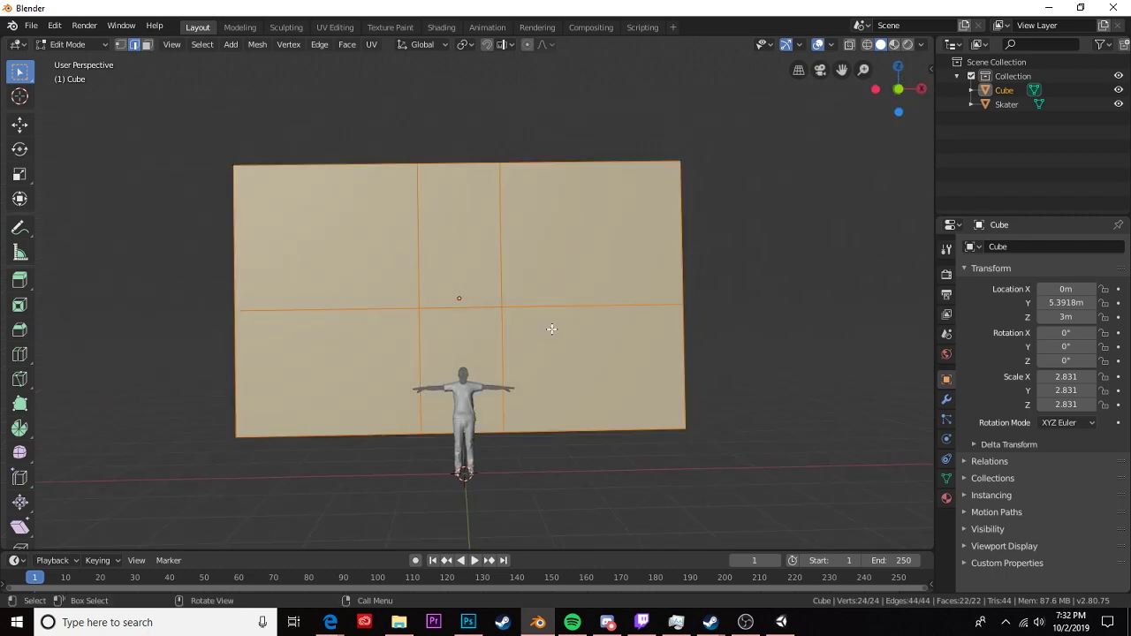
{"action": "key", "text": "u"}
{"action": "left_click", "coordinate": [521, 365]}
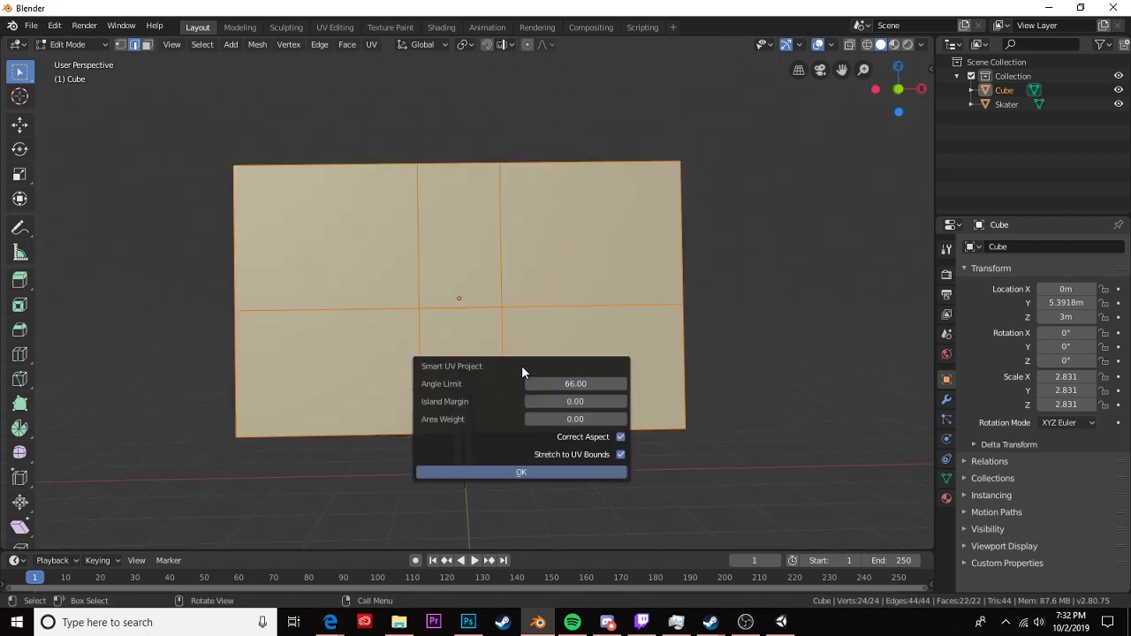
{"action": "left_click", "coordinate": [508, 477]}
- Give the cube the existing material named Material and add a second, empty material slot
{"action": "middle_click_drag", "start_coordinate": [554, 284], "coordinate": [595, 327]}
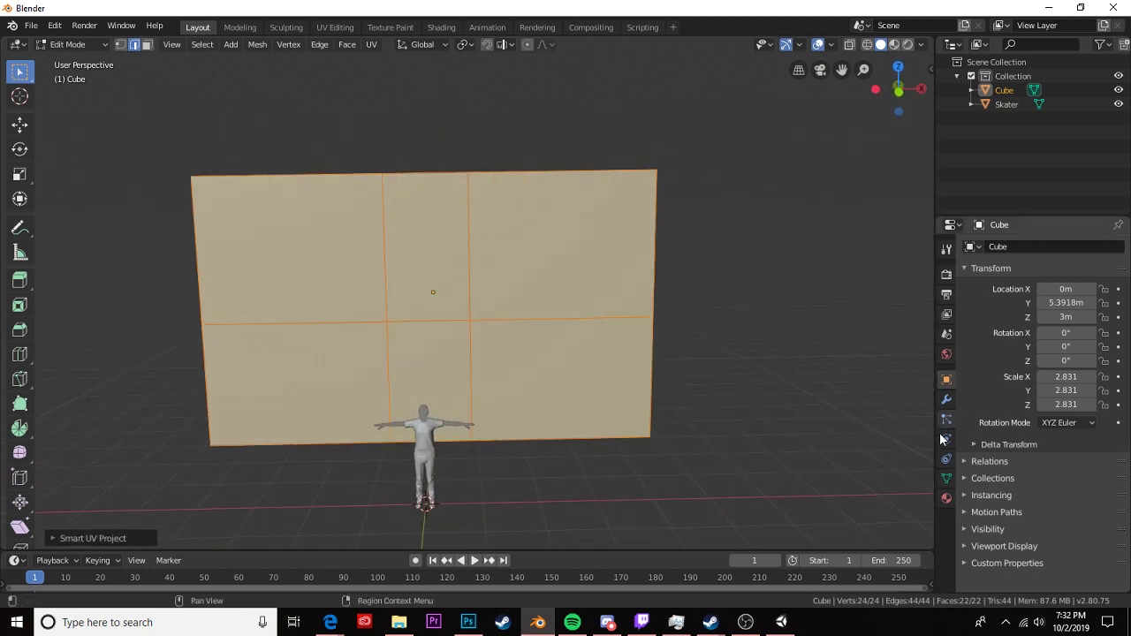
{"action": "left_click", "coordinate": [947, 498]}
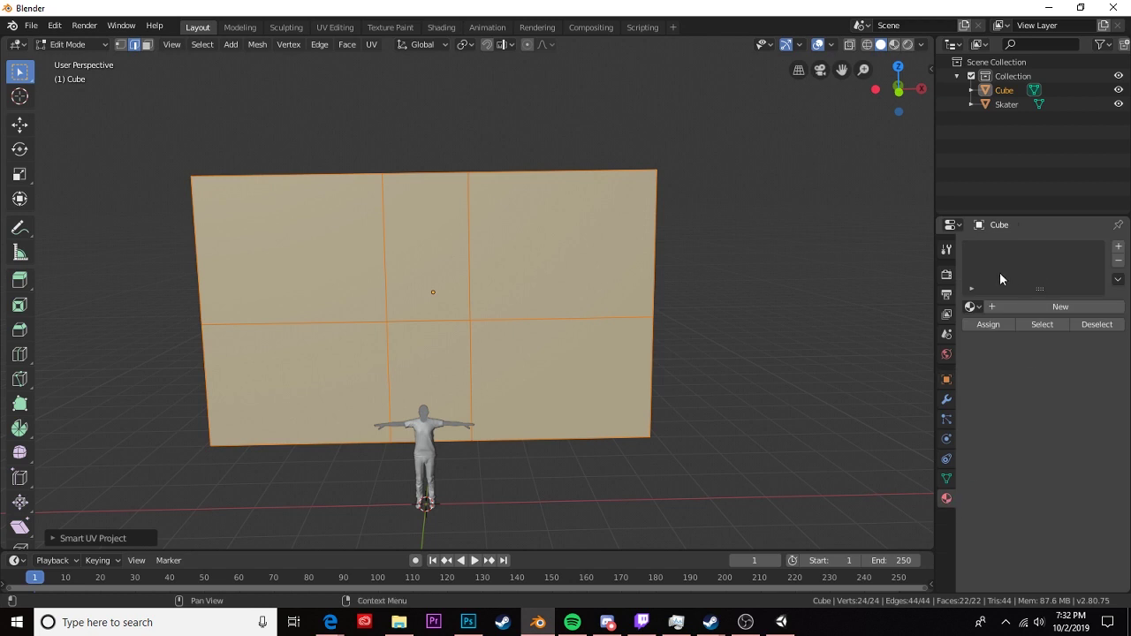
{"action": "left_click", "coordinate": [973, 307]}
{"action": "left_click", "coordinate": [849, 328]}
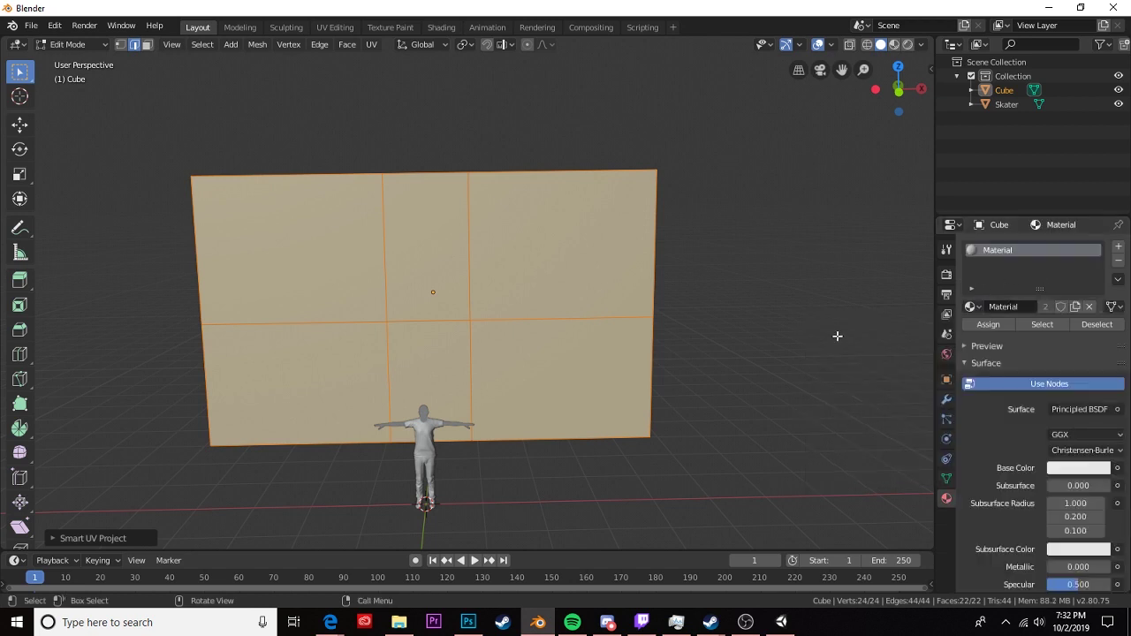
{"action": "left_click", "coordinate": [1119, 248]}
- Select the lower middle front face and create a material named Doors in the second slot
{"action": "key", "text": "alt+a"}
{"action": "key", "text": "3"}
{"action": "left_click", "coordinate": [430, 376]}
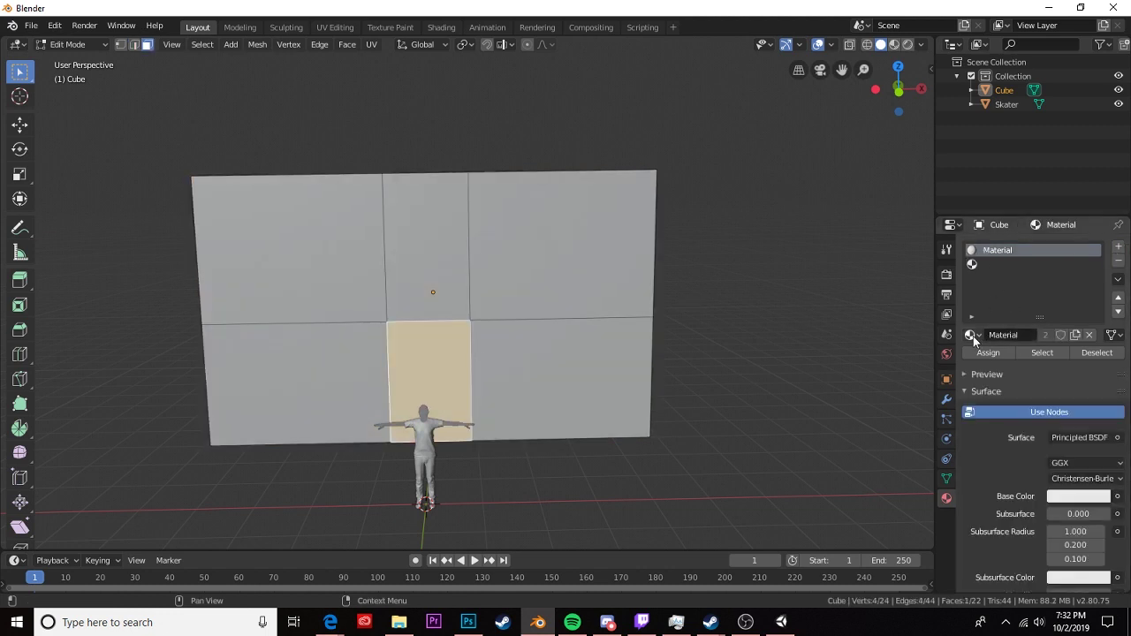
{"action": "left_click", "coordinate": [994, 266]}
{"action": "left_click", "coordinate": [1027, 336]}
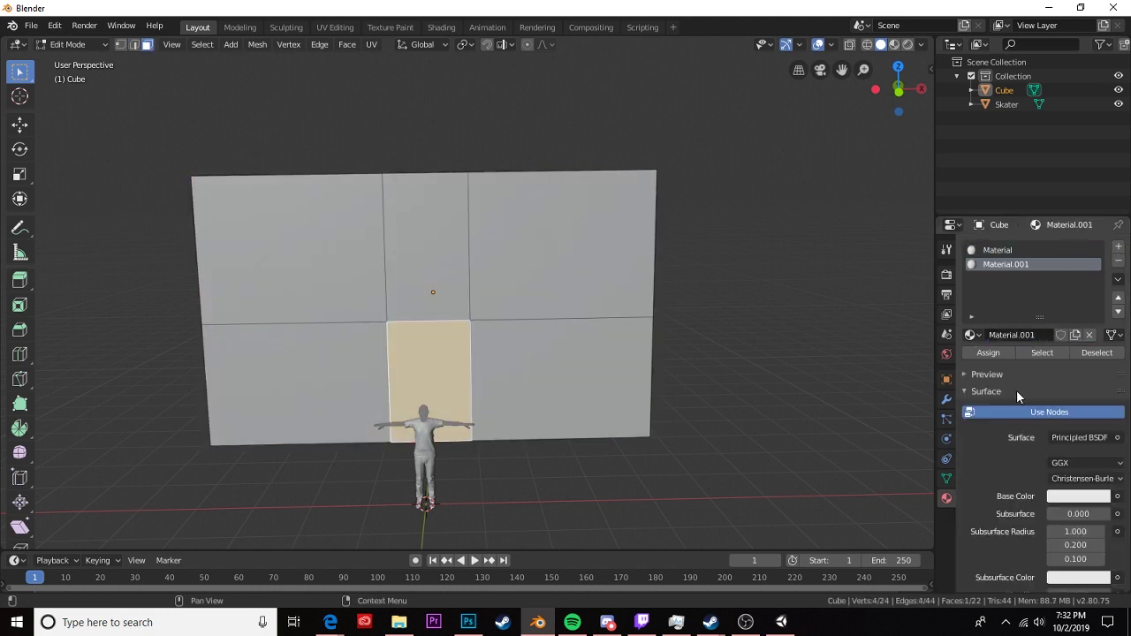
{"action": "left_click", "coordinate": [1028, 335]}
{"action": "type", "text": "Doors"}
{"action": "key", "text": "Return"}
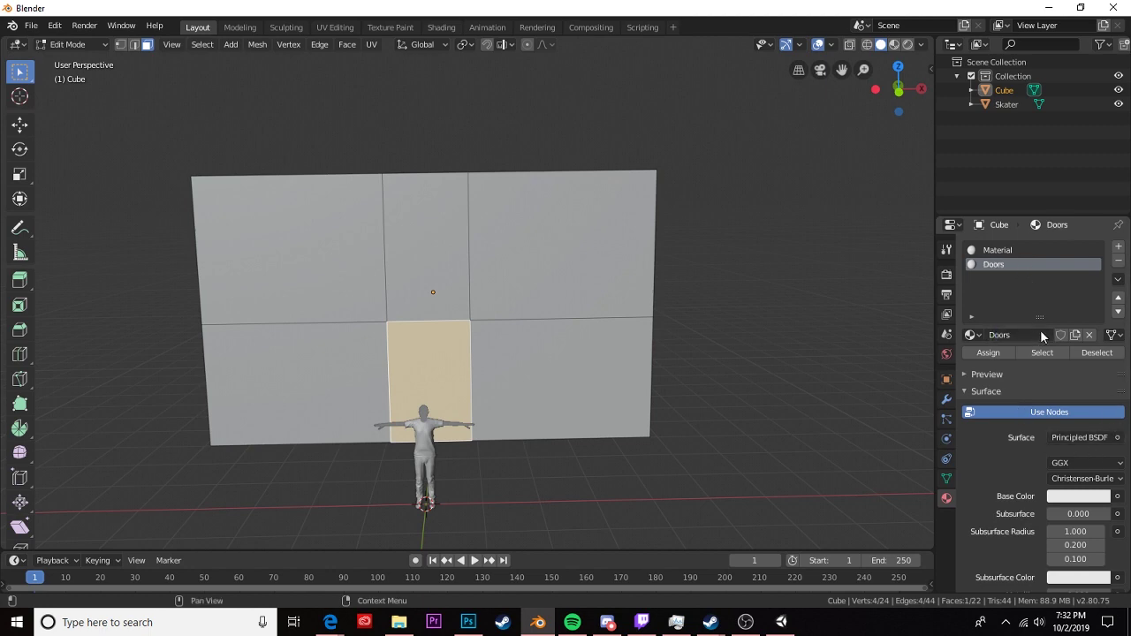
- Set the Doors material's base color to an Image Texture
{"action": "left_click", "coordinate": [1117, 497]}
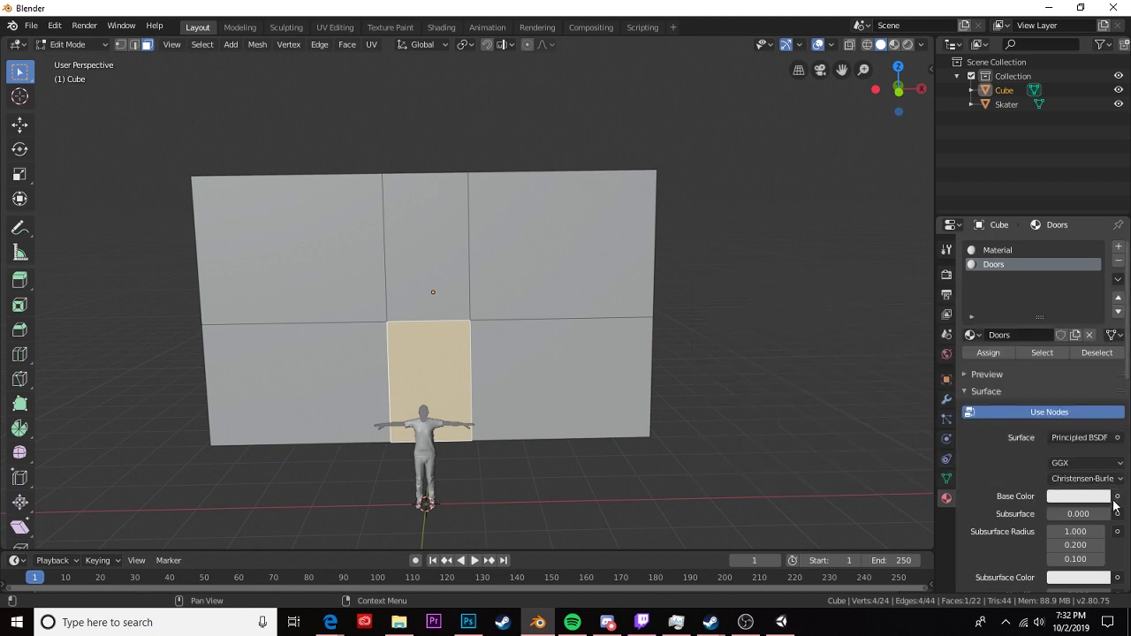
{"action": "left_click", "coordinate": [1117, 499]}
{"action": "left_click", "coordinate": [856, 373]}
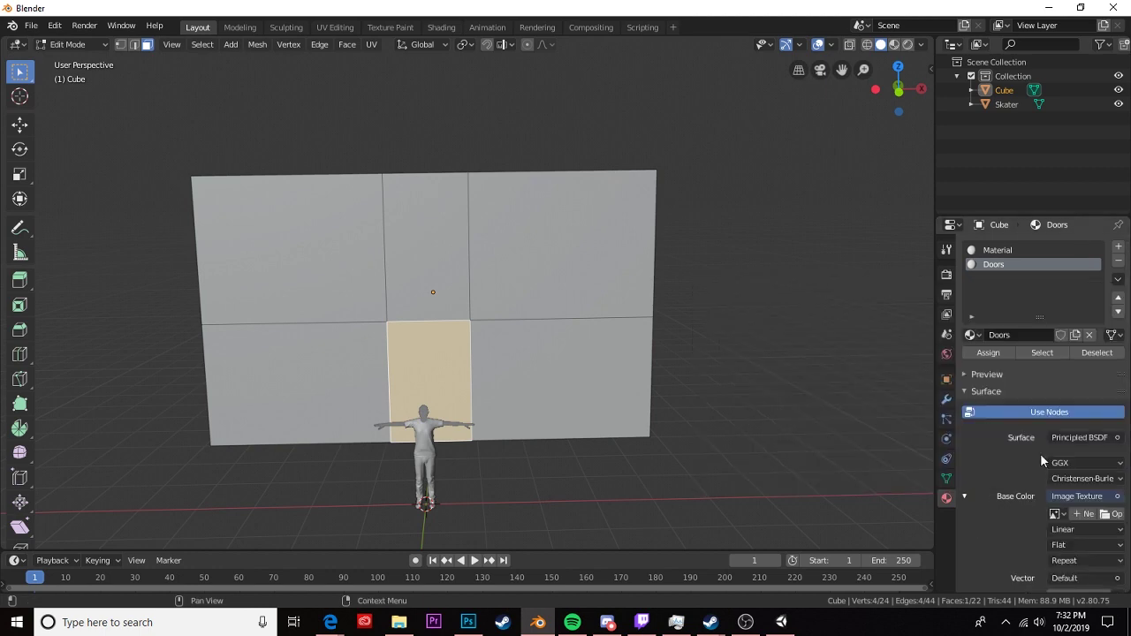
- Load Doors.png from E:\General\Resources\Textures\Atlas as the base color image
{"action": "left_click", "coordinate": [1115, 516]}
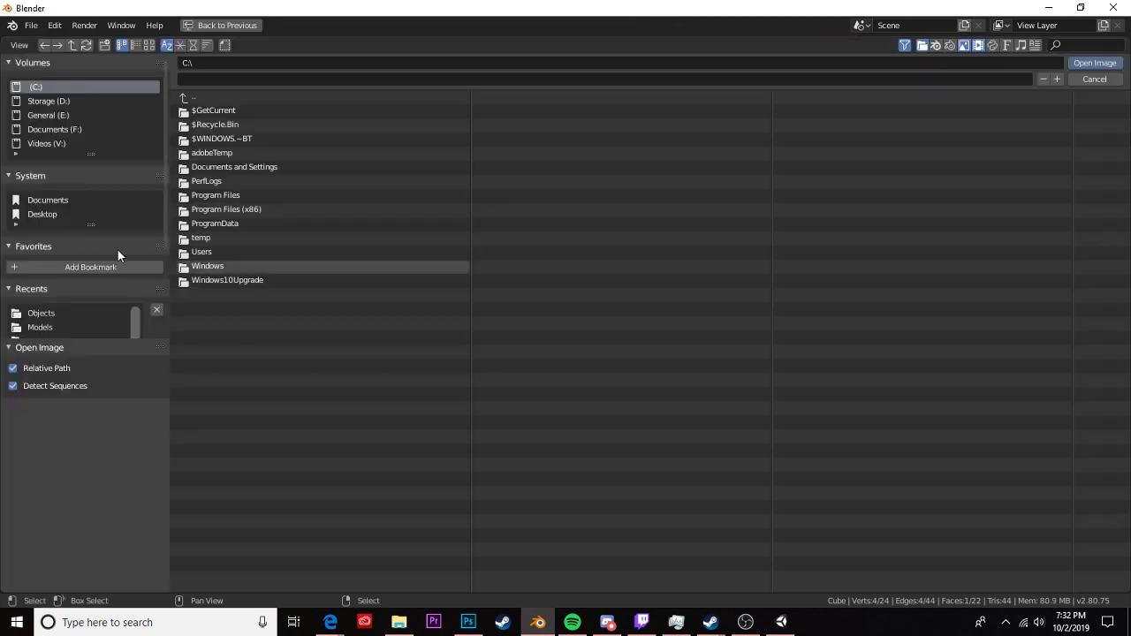
{"action": "left_click", "coordinate": [44, 116]}
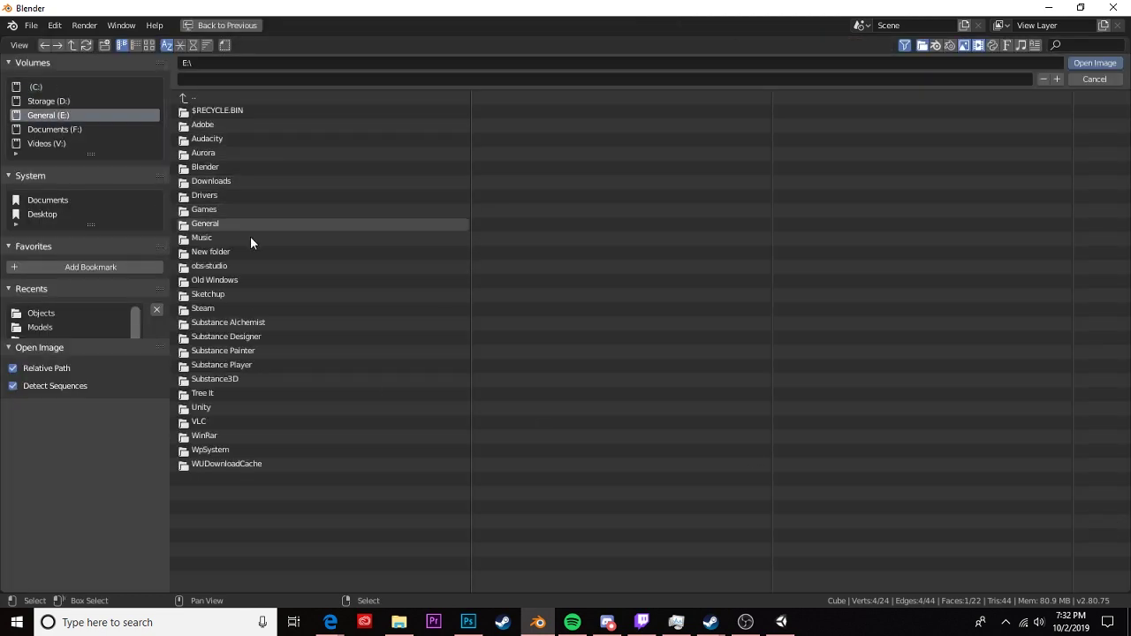
{"action": "double_click", "coordinate": [237, 221]}
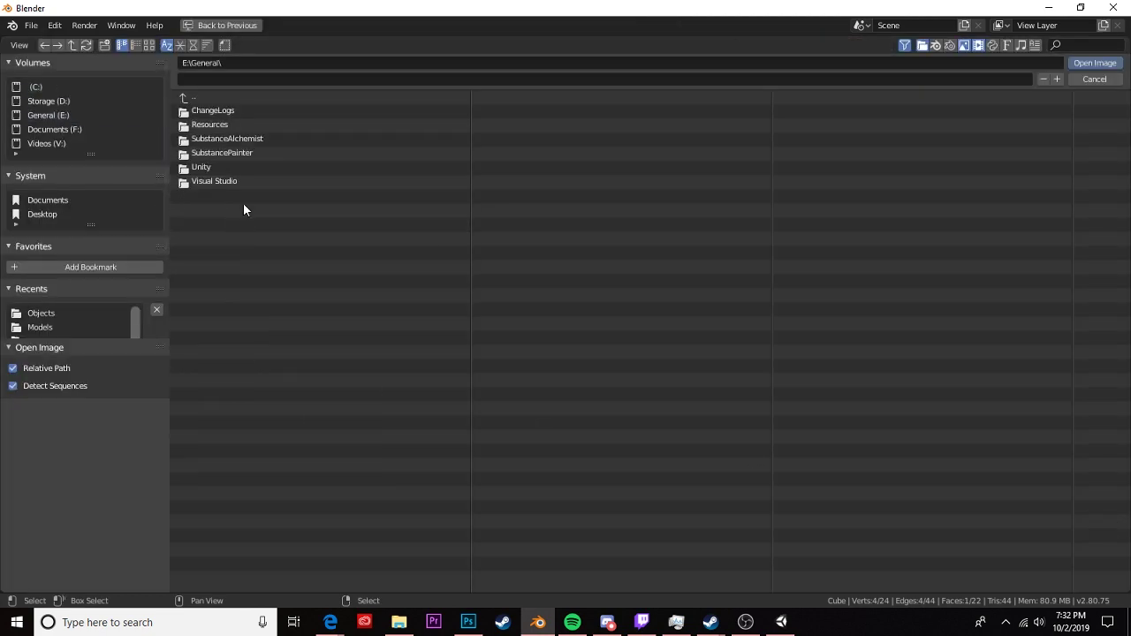
{"action": "double_click", "coordinate": [221, 125]}
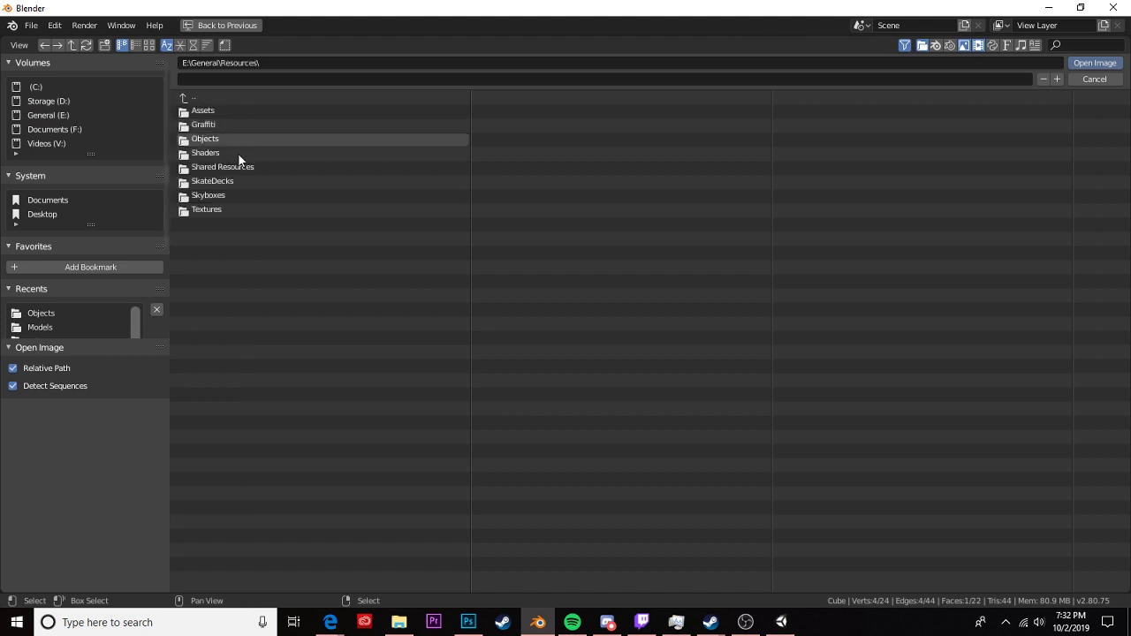
{"action": "double_click", "coordinate": [212, 209]}
{"action": "double_click", "coordinate": [198, 129]}
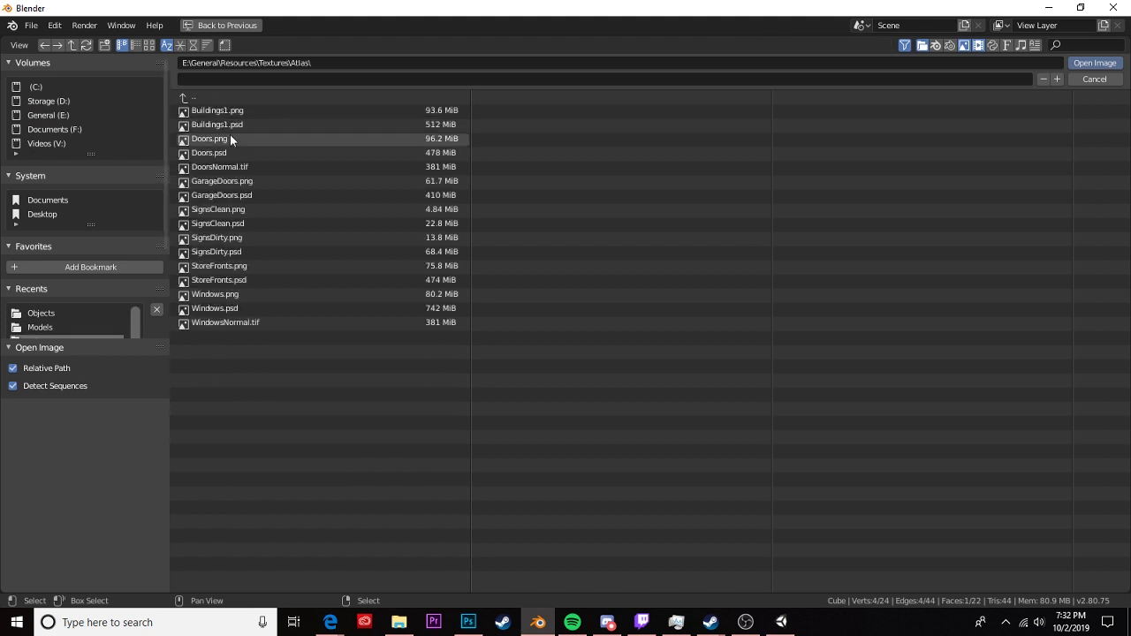
{"action": "left_click", "coordinate": [225, 140]}
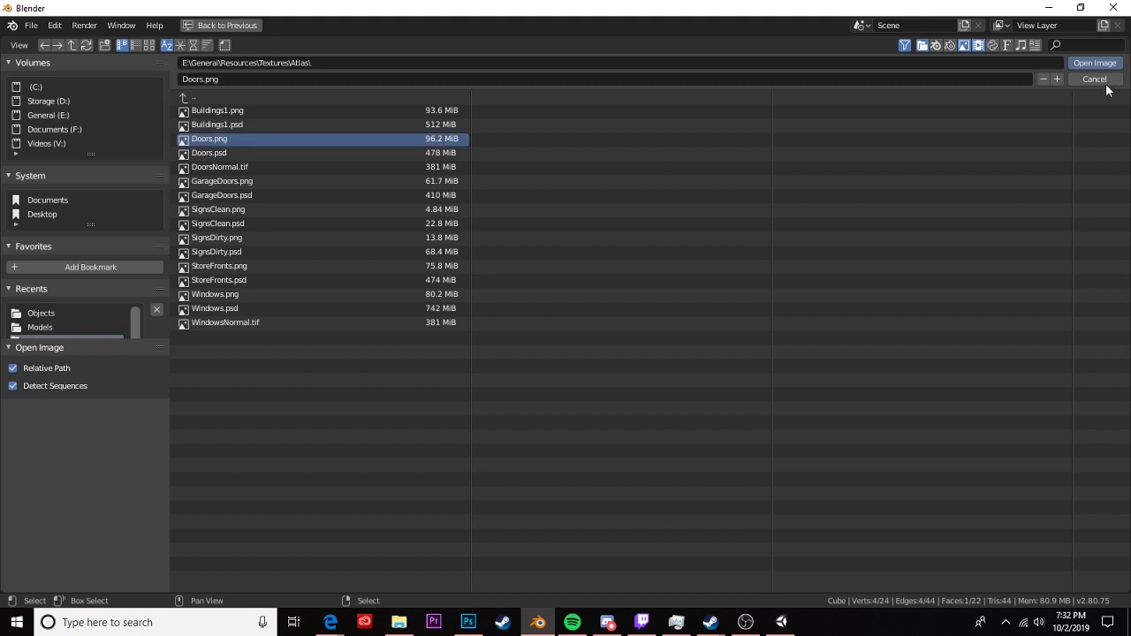
{"action": "left_click", "coordinate": [1096, 65]}
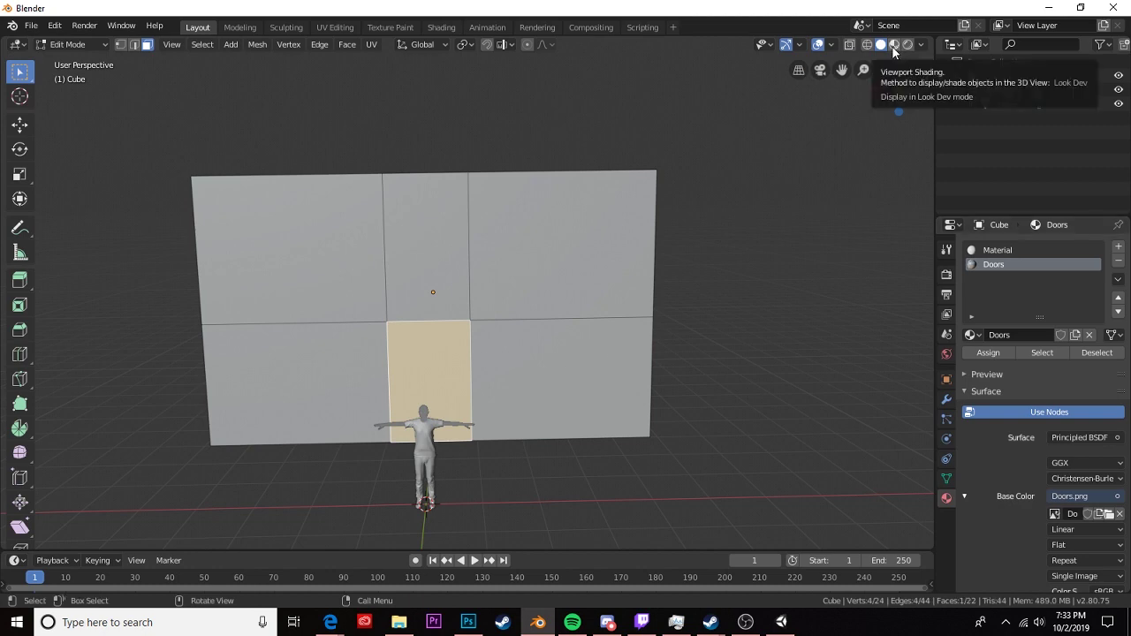
- Show the viewport in Look Dev shading and have the lower middle face use the Doors material
{"action": "left_click", "coordinate": [894, 45]}
{"action": "middle_click_drag", "start_coordinate": [479, 387], "coordinate": [336, 292]}
{"action": "left_click", "coordinate": [682, 394]}
{"action": "left_click", "coordinate": [425, 355]}
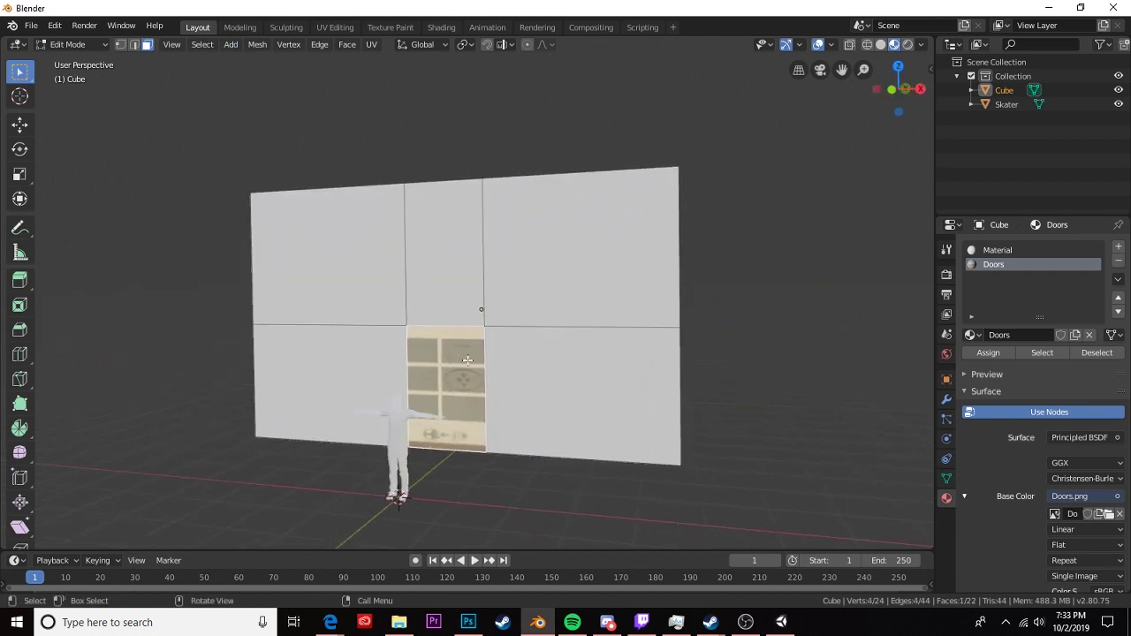
- Unwrap the door face and show its UVs over the full Doors.png atlas in the UV Editing workspace
{"action": "key", "text": "u"}
{"action": "left_click", "coordinate": [418, 333]}
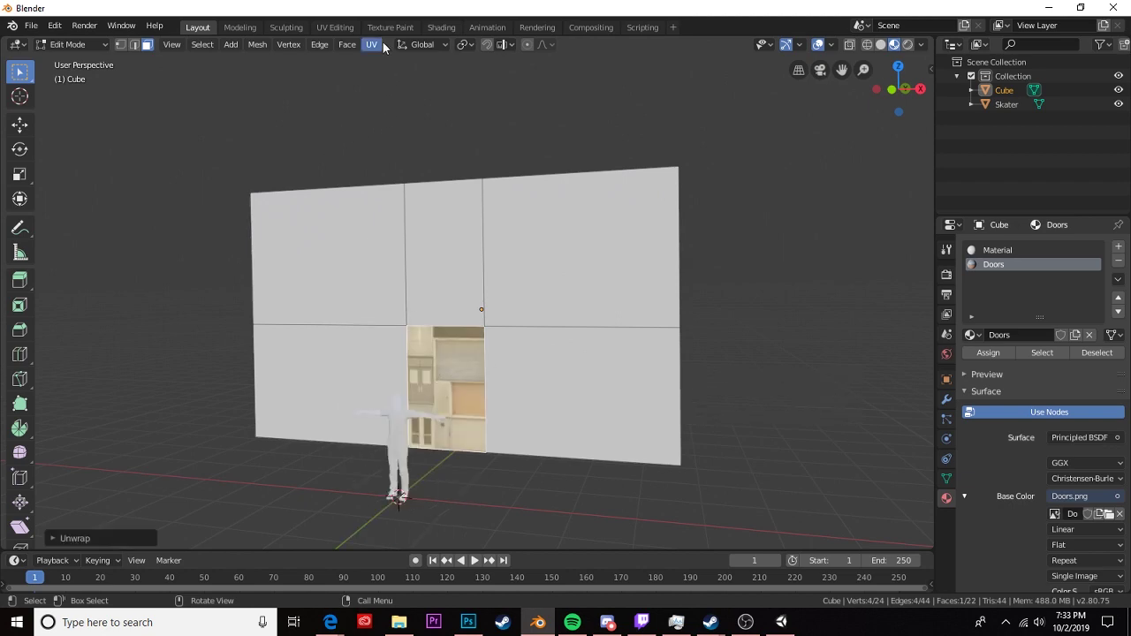
{"action": "left_click", "coordinate": [335, 26]}
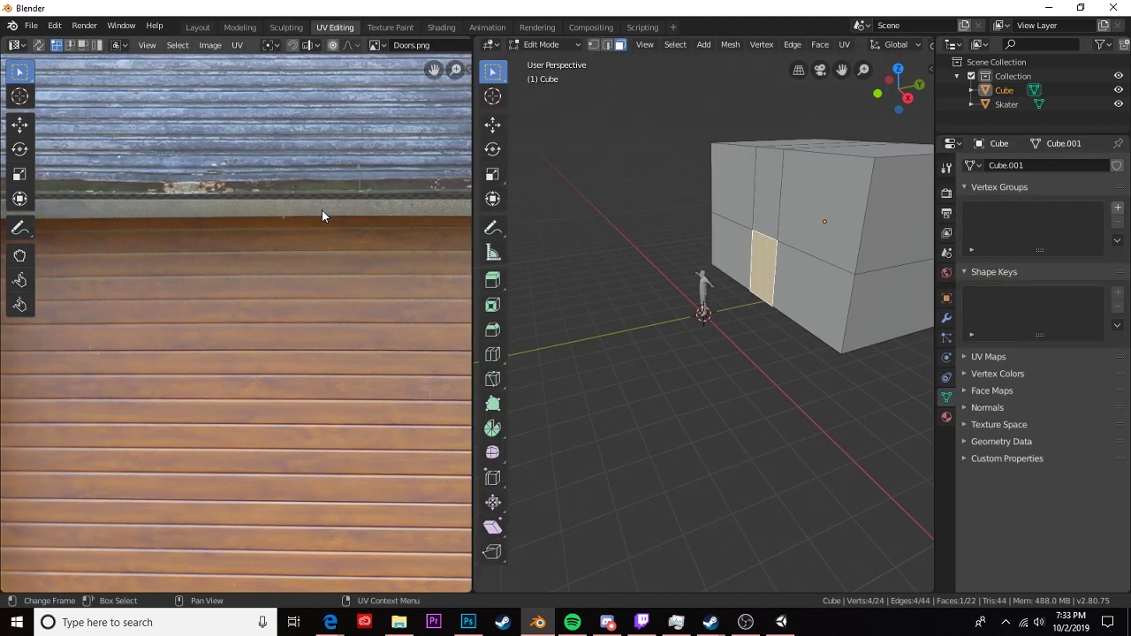
{"action": "scroll", "coordinate": [322, 215], "scroll_direction": "down", "scroll_amount": 10}
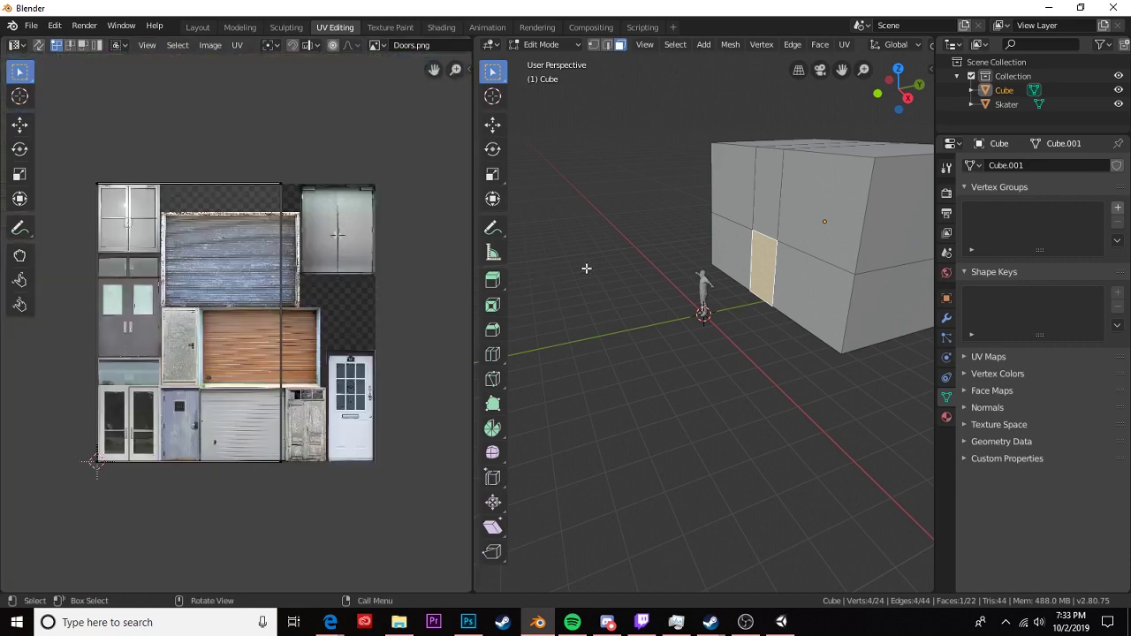
- Undo the last unwrap and turn on UV sync selection in the UV editor
{"action": "key", "text": "ctrl+z"}
{"action": "middle_click_drag", "start_coordinate": [717, 260], "coordinate": [752, 260]}
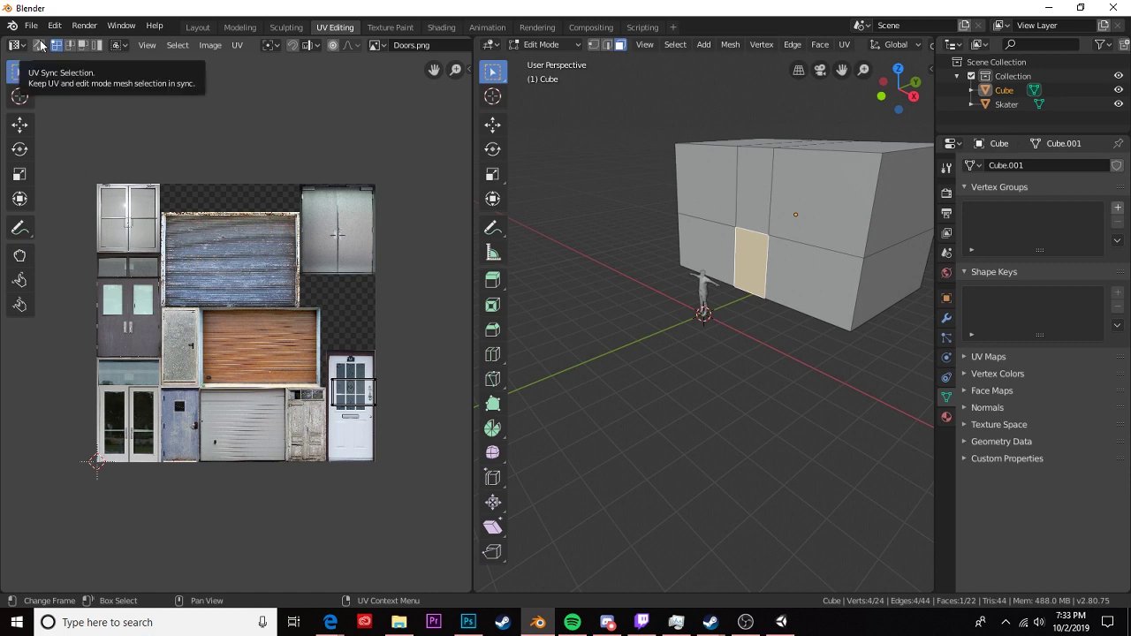
{"action": "left_click", "coordinate": [39, 46]}
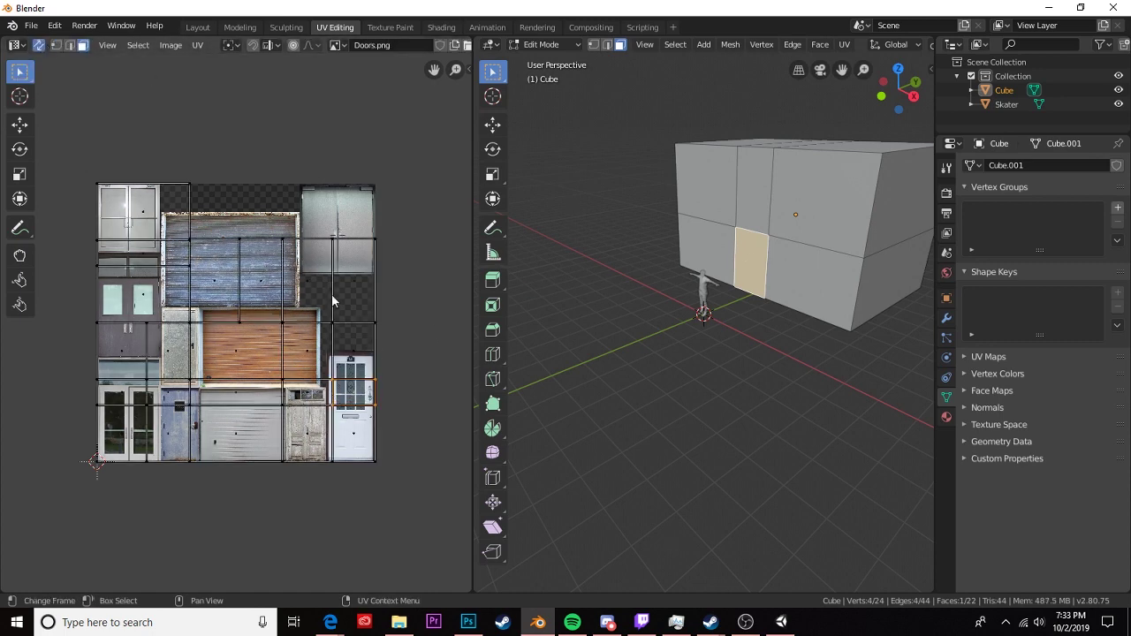
- Unwrap the selected door face again and place the 2D cursor at the upper corner between the glass double doors and the blue door
{"action": "key", "text": "u"}
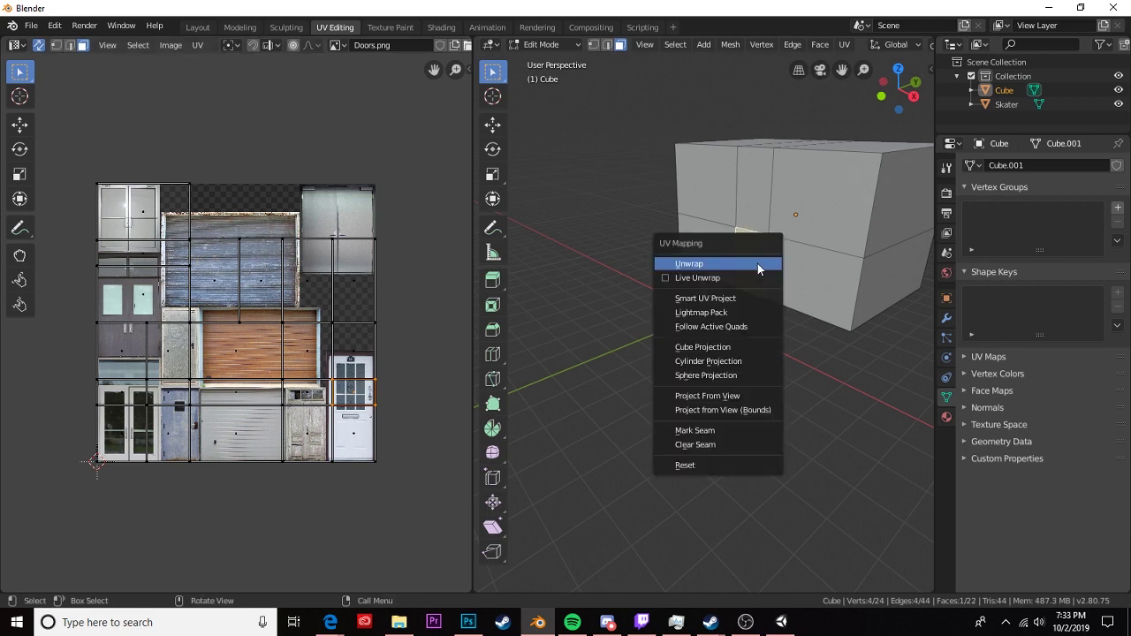
{"action": "left_click", "coordinate": [758, 264]}
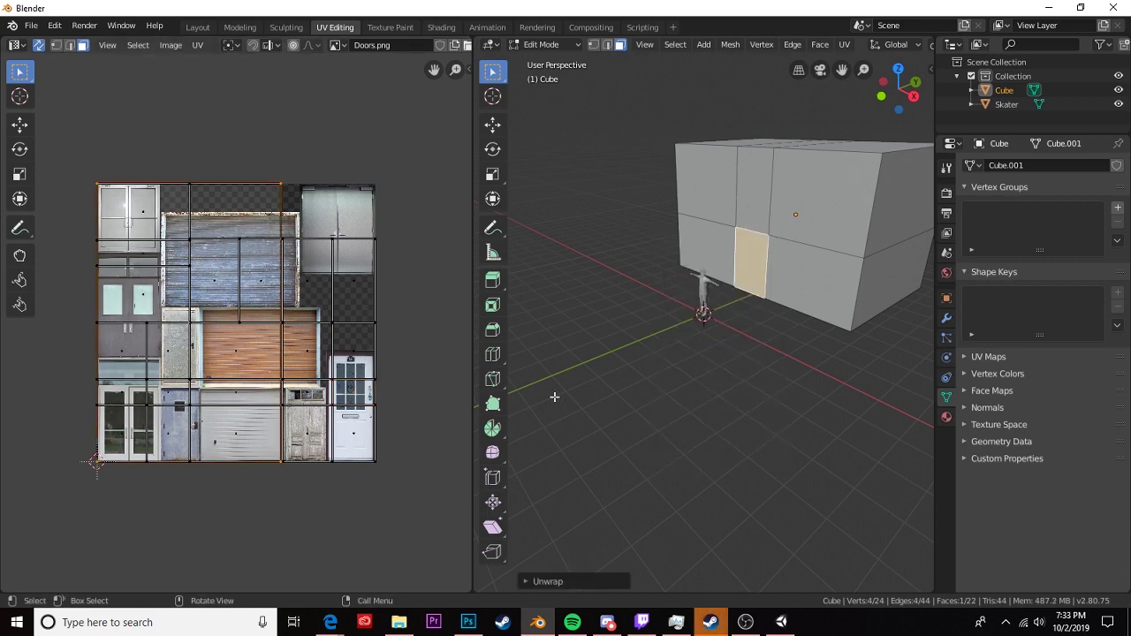
{"action": "left_click", "coordinate": [707, 618]}
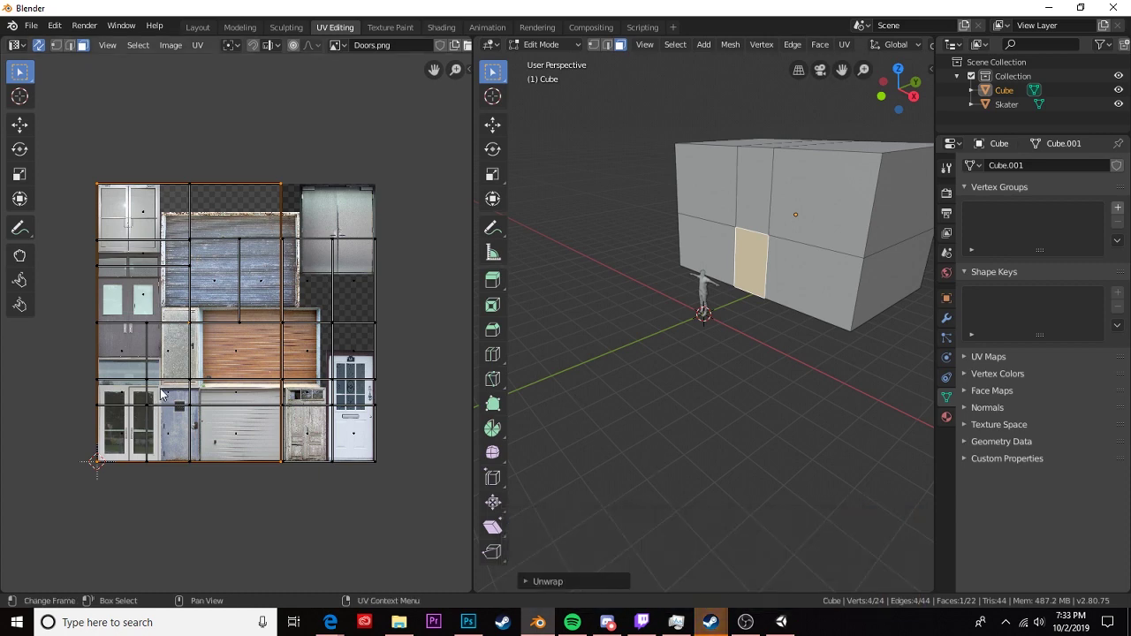
{"action": "right_click", "coordinate": [160, 389], "text": "shift"}
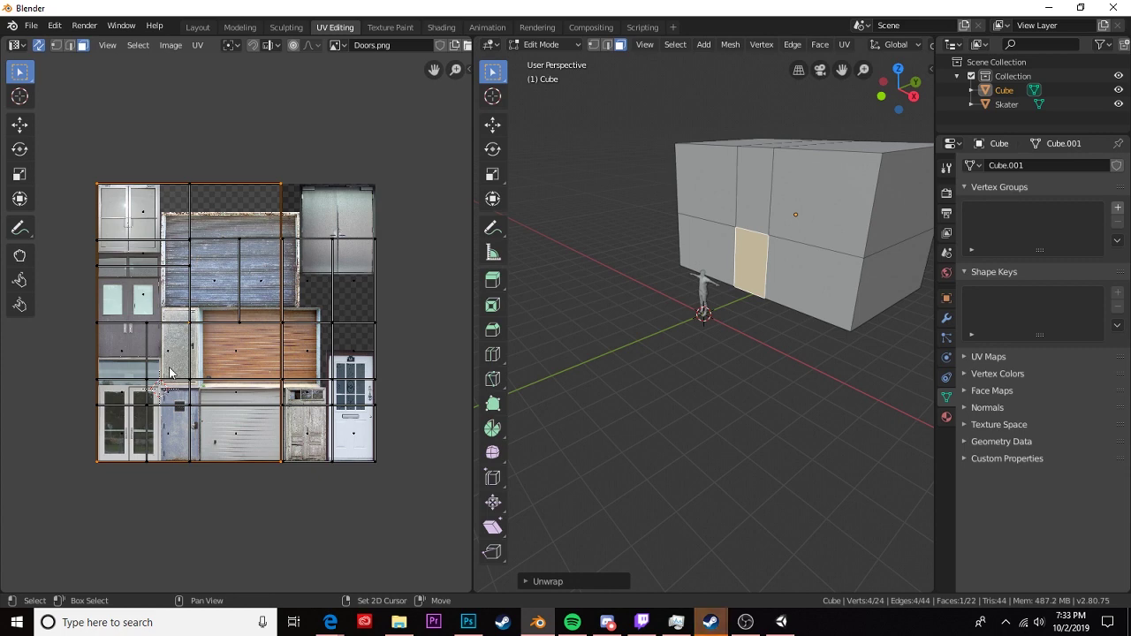
- Set the UV pivot to the 2D cursor, scale the door face's UVs to about 0.28 and move them onto the blue door
{"action": "left_click", "coordinate": [237, 45]}
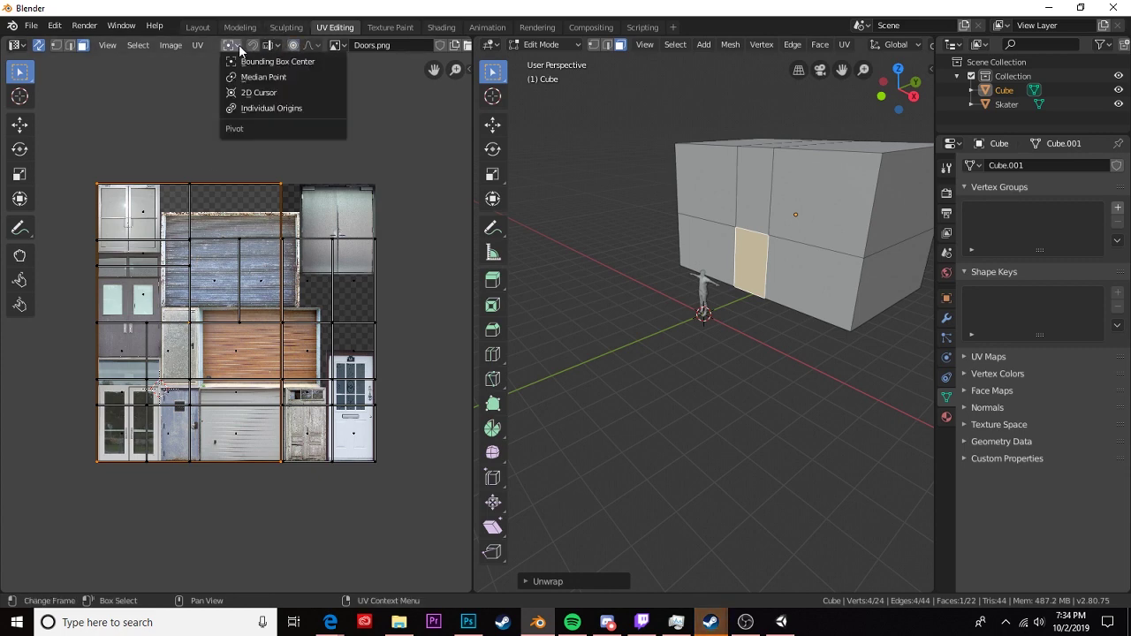
{"action": "left_click", "coordinate": [266, 92]}
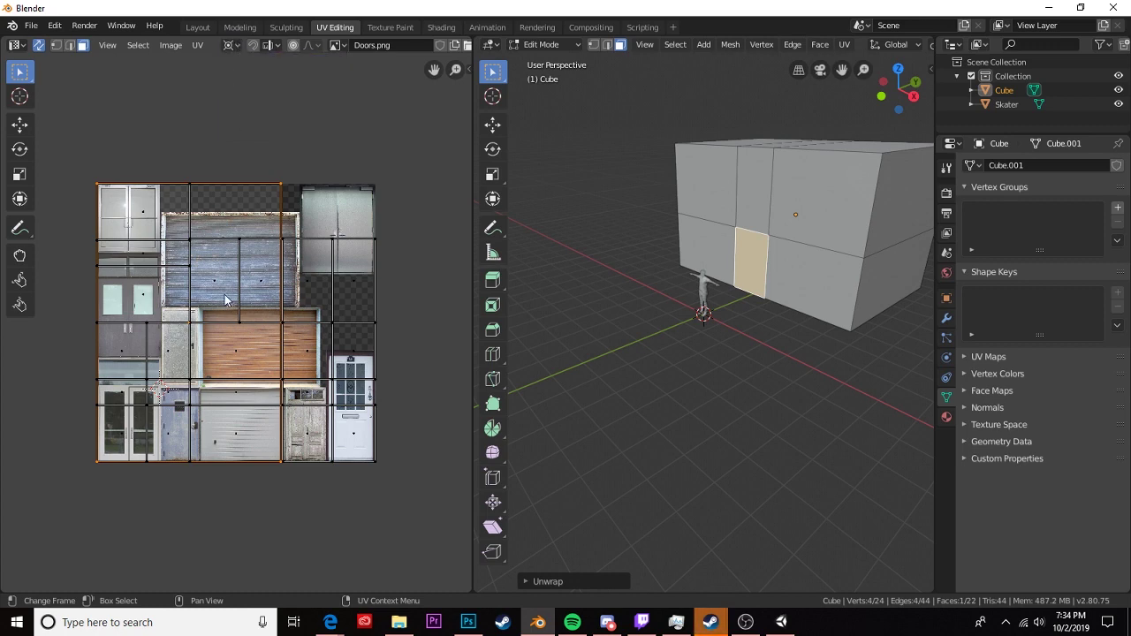
{"action": "key", "text": "s"}
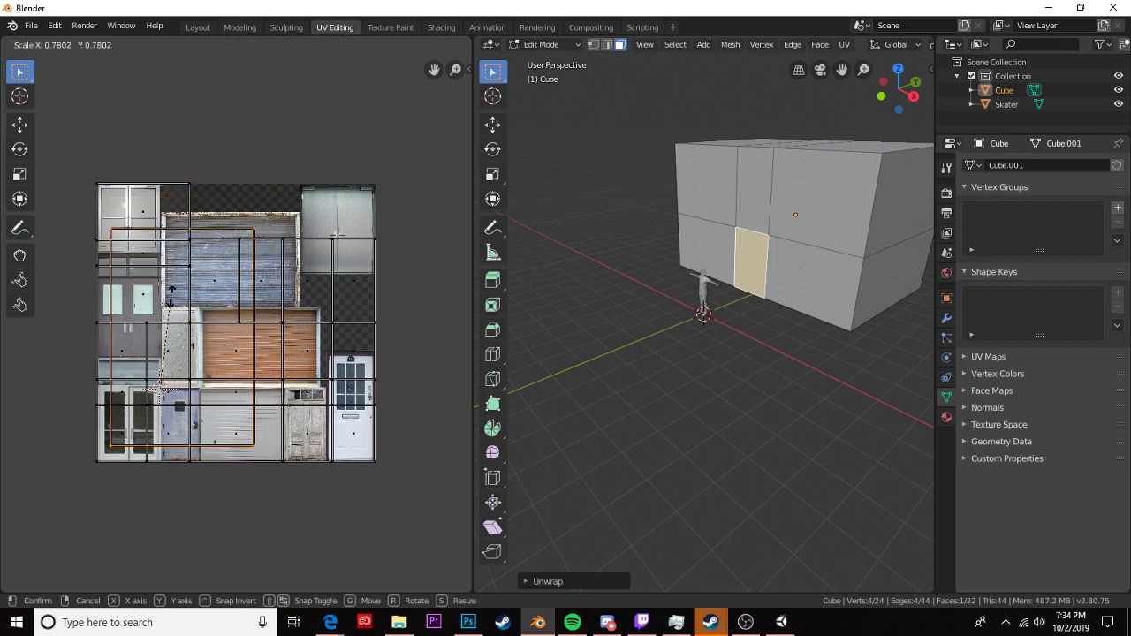
{"action": "left_click", "coordinate": [173, 358]}
{"action": "key", "text": "g"}
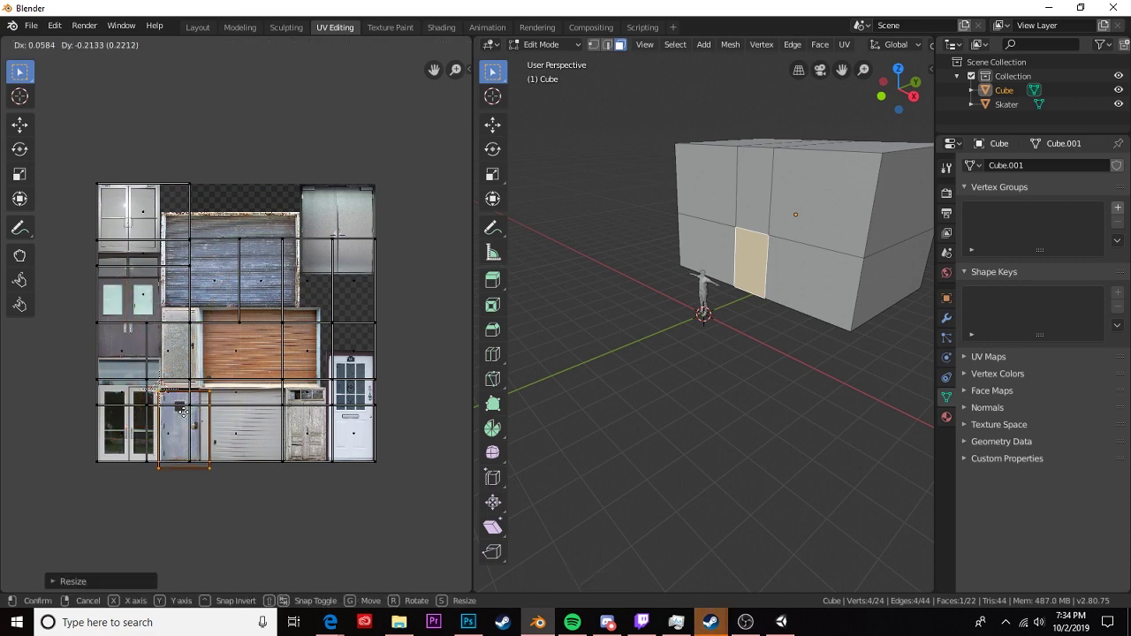
{"action": "left_click", "coordinate": [186, 411]}
- Shift the UV island along X and Y until its upper corner matches the blue door's frame
{"action": "scroll", "coordinate": [186, 442], "scroll_direction": "up", "scroll_amount": 4}
{"action": "middle_click_drag", "start_coordinate": [196, 418], "coordinate": [332, 267]}
{"action": "scroll", "coordinate": [293, 356], "scroll_direction": "up", "scroll_amount": 2}
{"action": "middle_click_drag", "start_coordinate": [292, 365], "coordinate": [347, 319]}
{"action": "key", "text": "g"}
{"action": "key", "text": "x"}
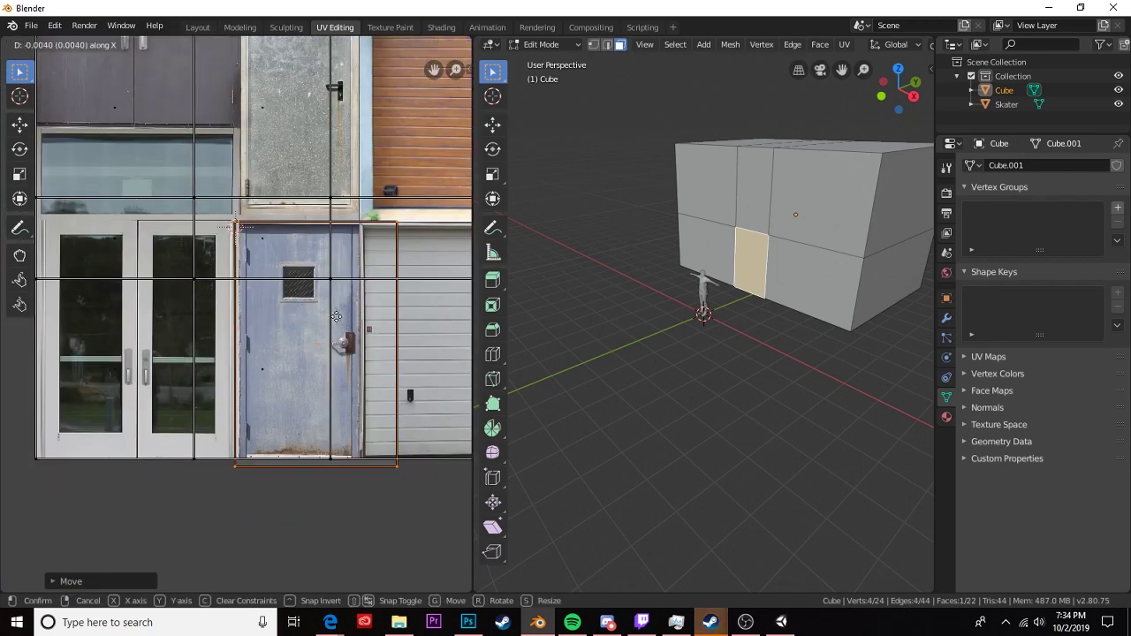
{"action": "left_click", "coordinate": [339, 324]}
{"action": "key", "text": "g"}
{"action": "key", "text": "y"}
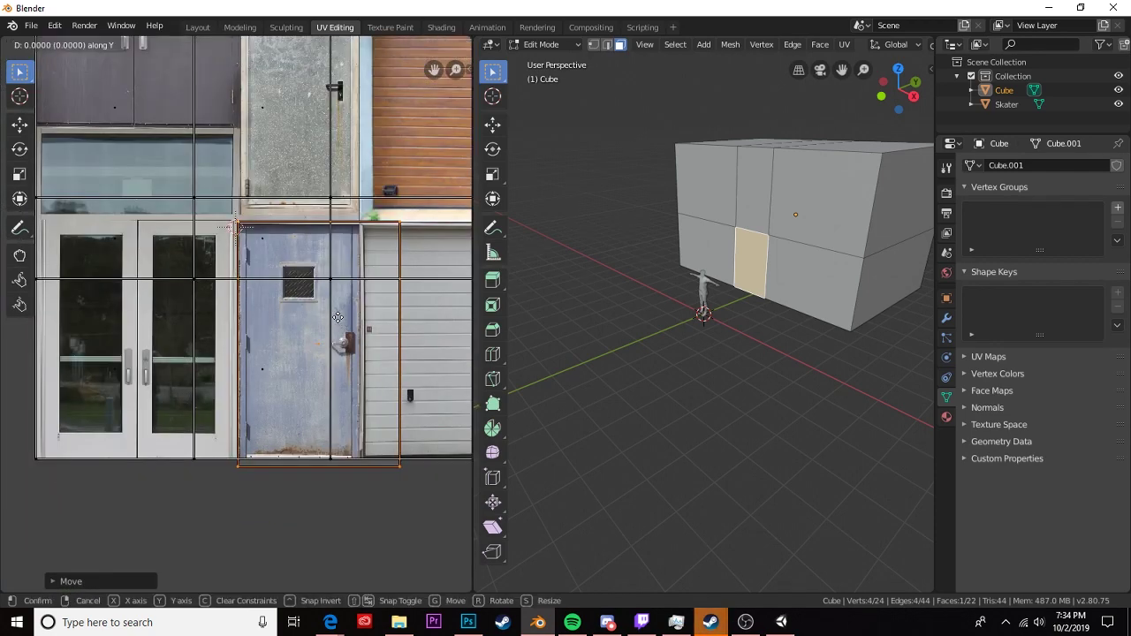
{"action": "left_click", "coordinate": [338, 320]}
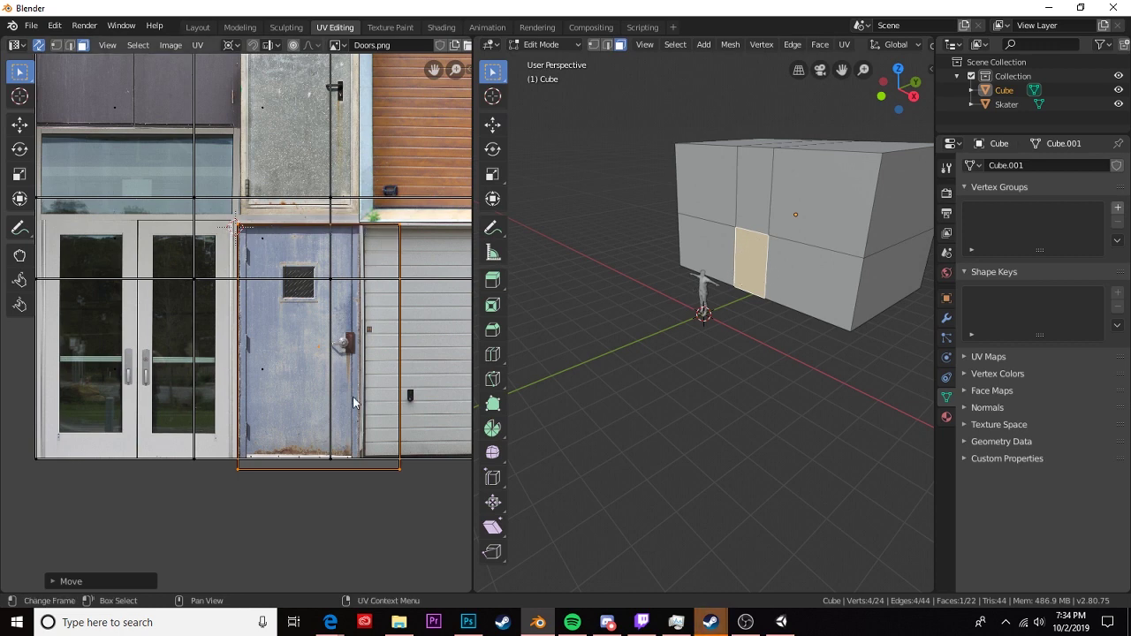
- Scale the UV island to about 0.79 along X and about 0.95 along Y to fit the blue door's outline
{"action": "key", "text": "s"}
{"action": "key", "text": "x"}
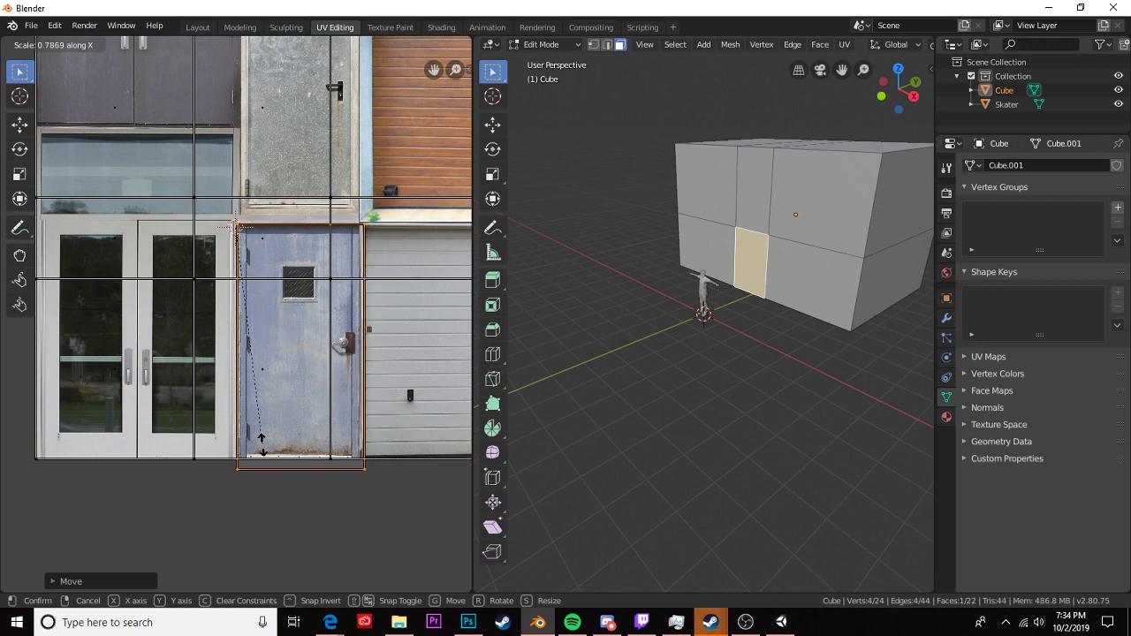
{"action": "left_click", "coordinate": [340, 400]}
{"action": "key", "text": "s"}
{"action": "key", "text": "y"}
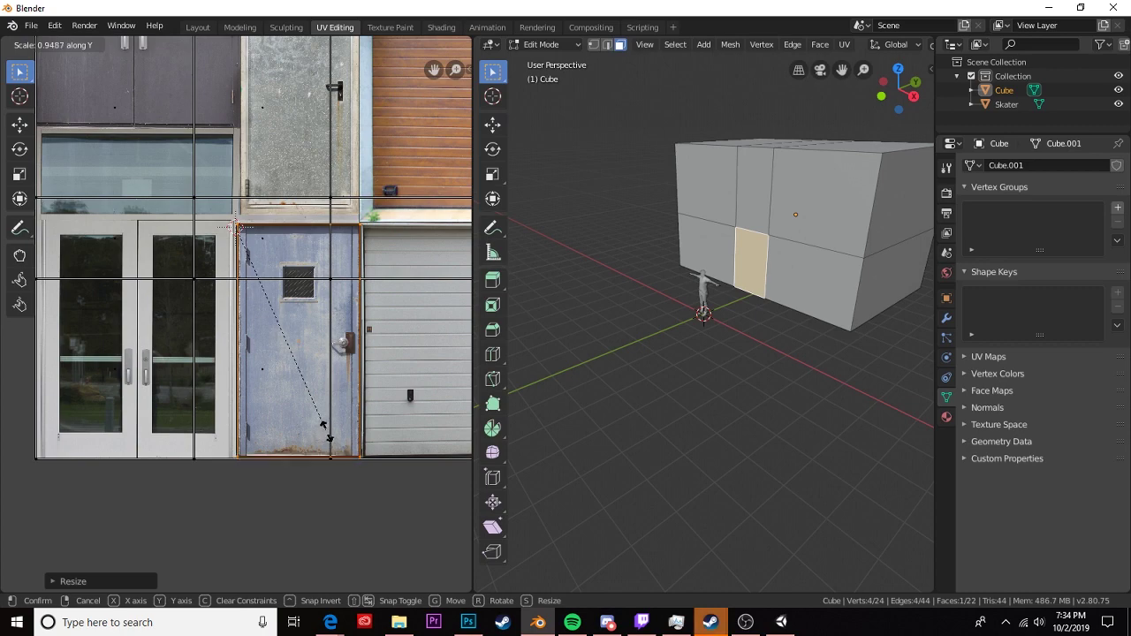
{"action": "left_click", "coordinate": [329, 434]}
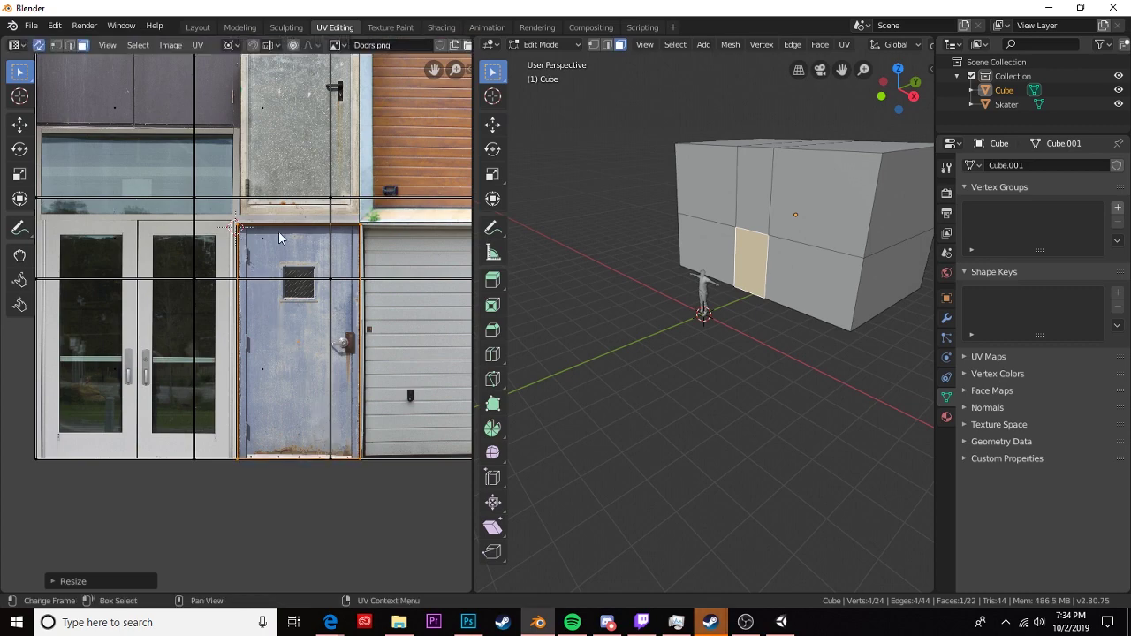
- Select the UV island's side edge in edge mode, and return to face mode with the whole door face selected
{"action": "scroll", "coordinate": [293, 290], "scroll_direction": "down", "scroll_amount": 3}
{"action": "scroll", "coordinate": [300, 194], "scroll_direction": "down", "scroll_amount": 2}
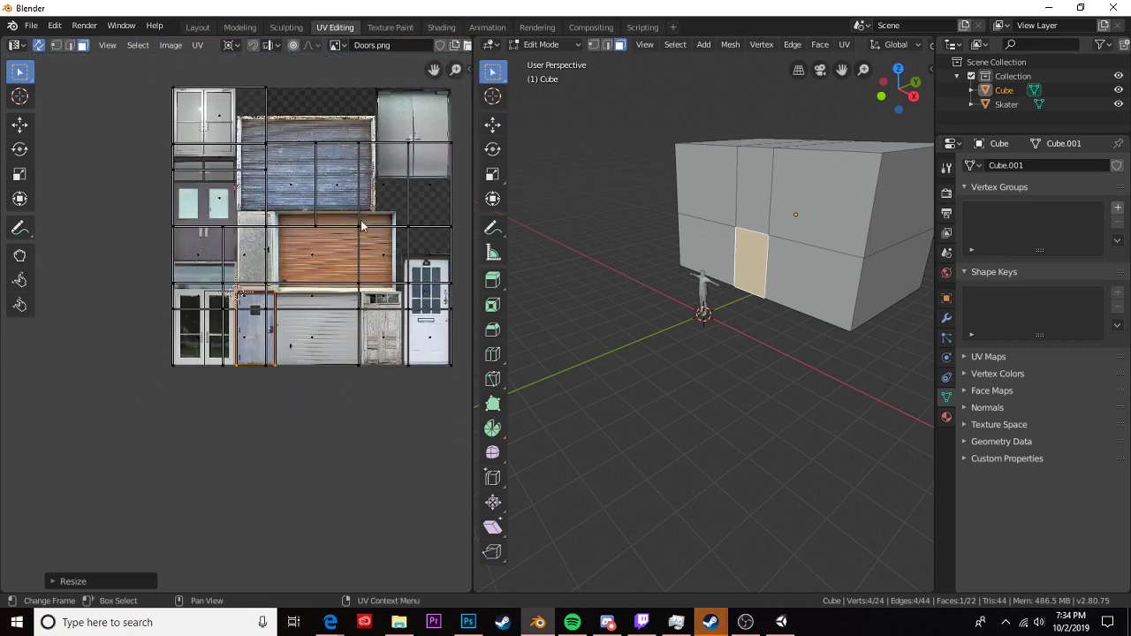
{"action": "key", "text": "2"}
{"action": "left_click", "coordinate": [278, 325]}
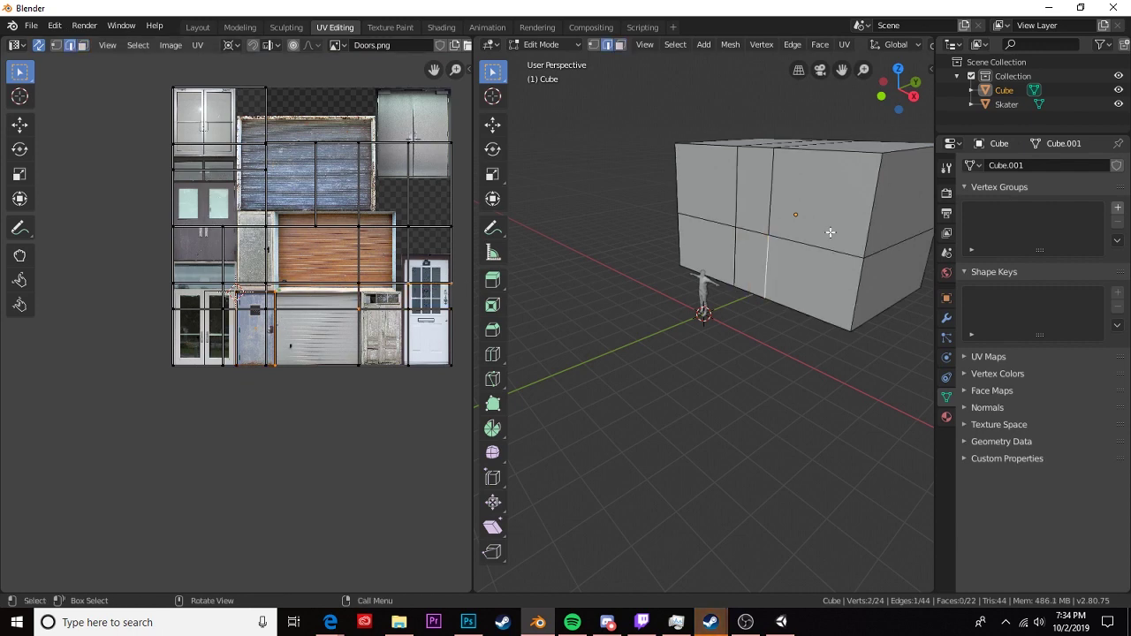
{"action": "key", "text": "3"}
{"action": "left_click", "coordinate": [260, 334]}
{"action": "scroll", "coordinate": [261, 334], "scroll_direction": "up", "scroll_amount": 3}
{"action": "scroll", "coordinate": [328, 241], "scroll_direction": "up", "scroll_amount": 4}
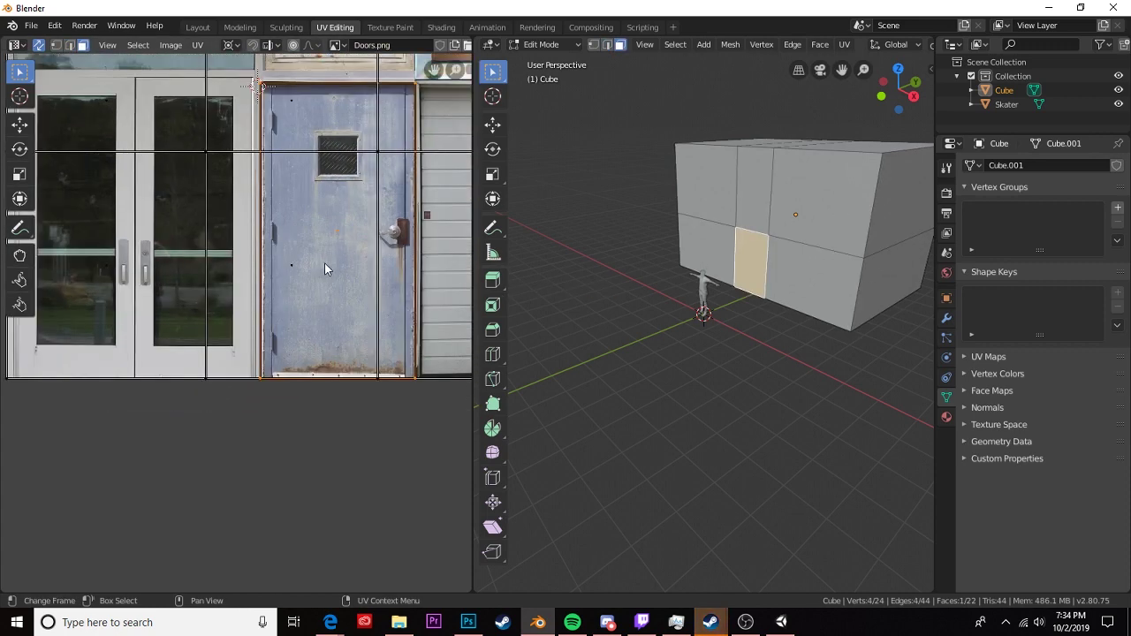
{"action": "scroll", "coordinate": [371, 237], "scroll_direction": "down", "scroll_amount": 1}
{"action": "key", "text": "s"}
{"action": "key", "text": "y"}
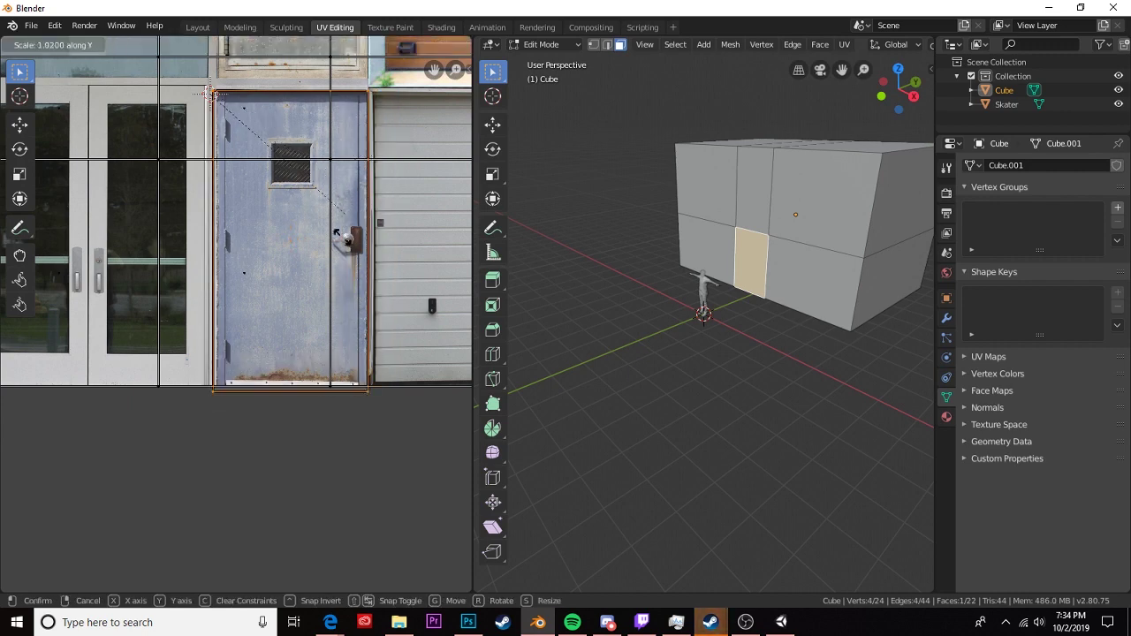
{"action": "right_click", "coordinate": [369, 200]}
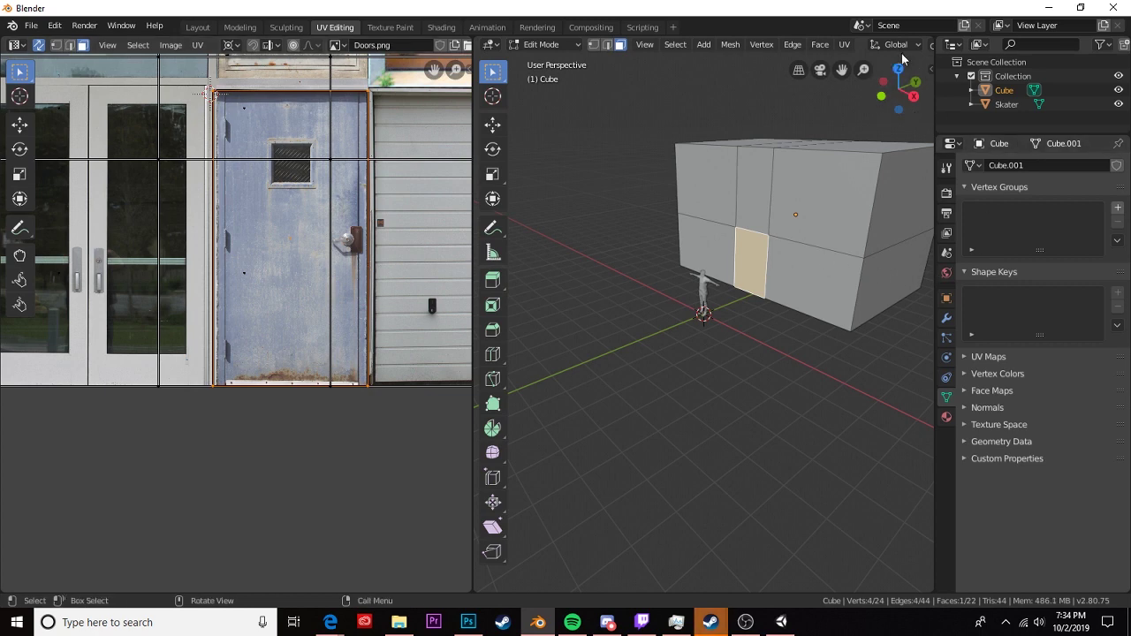
- Show the 3D viewport in Look Dev shading and view the textured door up close with nothing selected
{"action": "scroll", "coordinate": [774, 51], "scroll_direction": "down", "scroll_amount": 1}
{"action": "scroll", "coordinate": [772, 51], "scroll_direction": "down", "scroll_amount": 5}
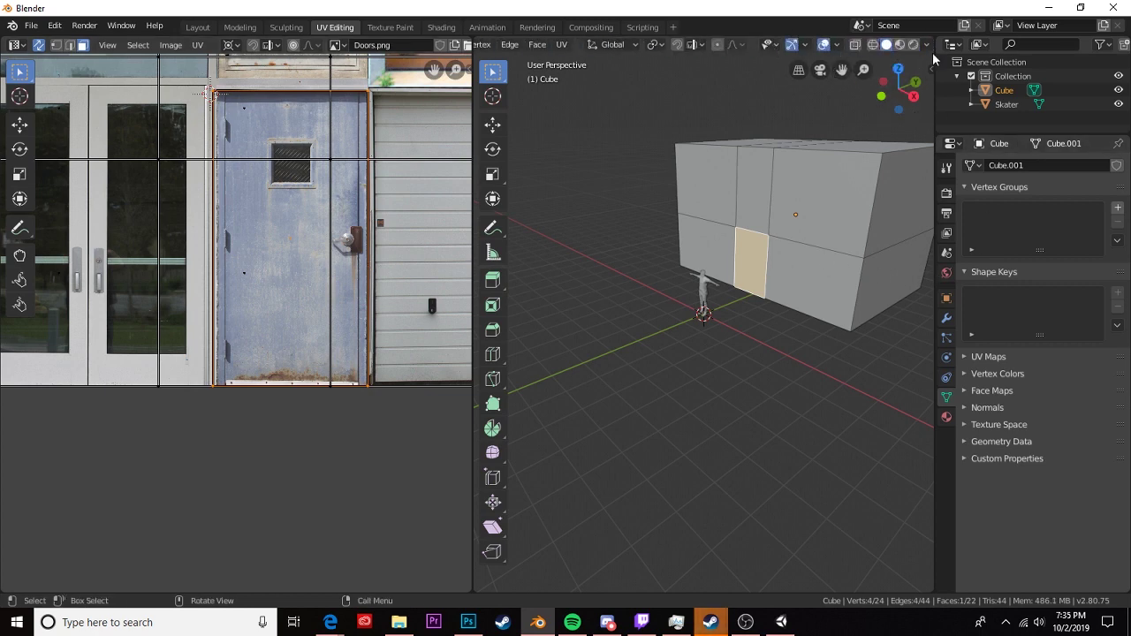
{"action": "left_click", "coordinate": [899, 45]}
{"action": "scroll", "coordinate": [699, 310], "scroll_direction": "up", "scroll_amount": 4}
{"action": "left_click", "coordinate": [599, 204]}
{"action": "middle_click_drag", "start_coordinate": [599, 205], "coordinate": [693, 201]}
{"action": "scroll", "coordinate": [685, 231], "scroll_direction": "up", "scroll_amount": 3}
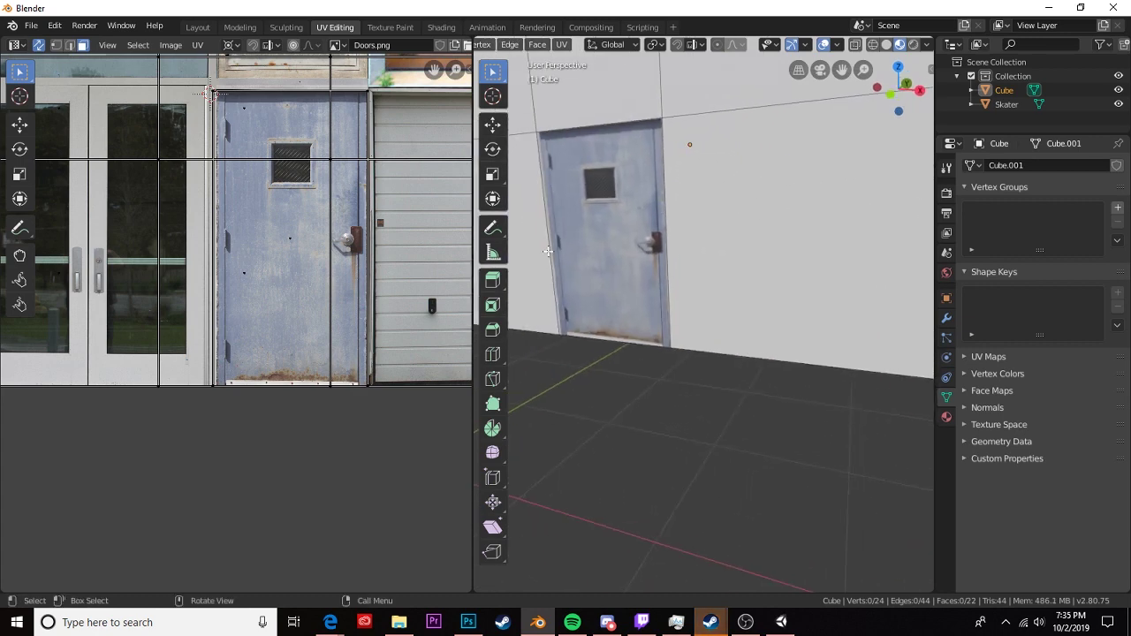
{"action": "left_click", "coordinate": [624, 203]}
{"action": "key", "text": "s"}
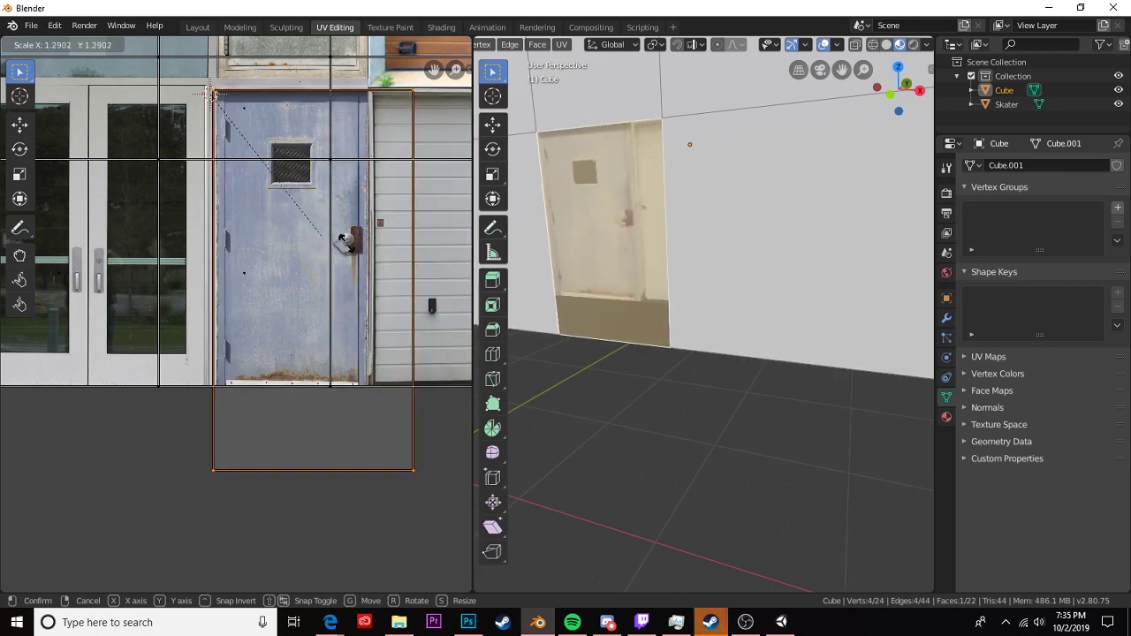
{"action": "right_click", "coordinate": [389, 258]}
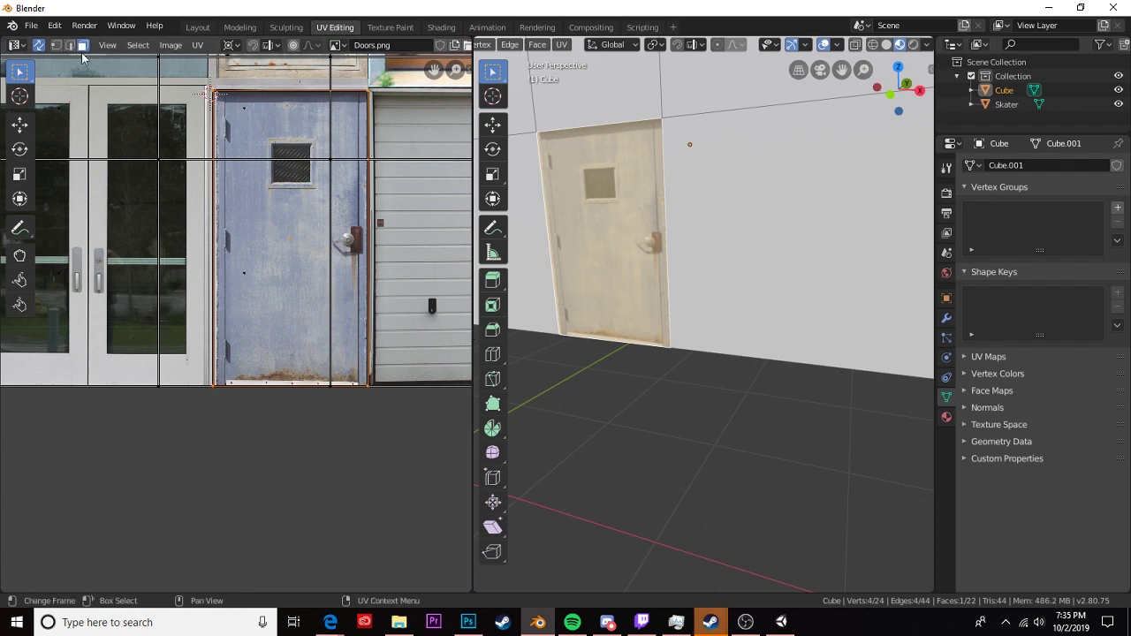
- Save the Blender file over atlkas.blend in the Unity project's Models folder
{"action": "left_click", "coordinate": [30, 25]}
{"action": "left_click", "coordinate": [71, 132]}
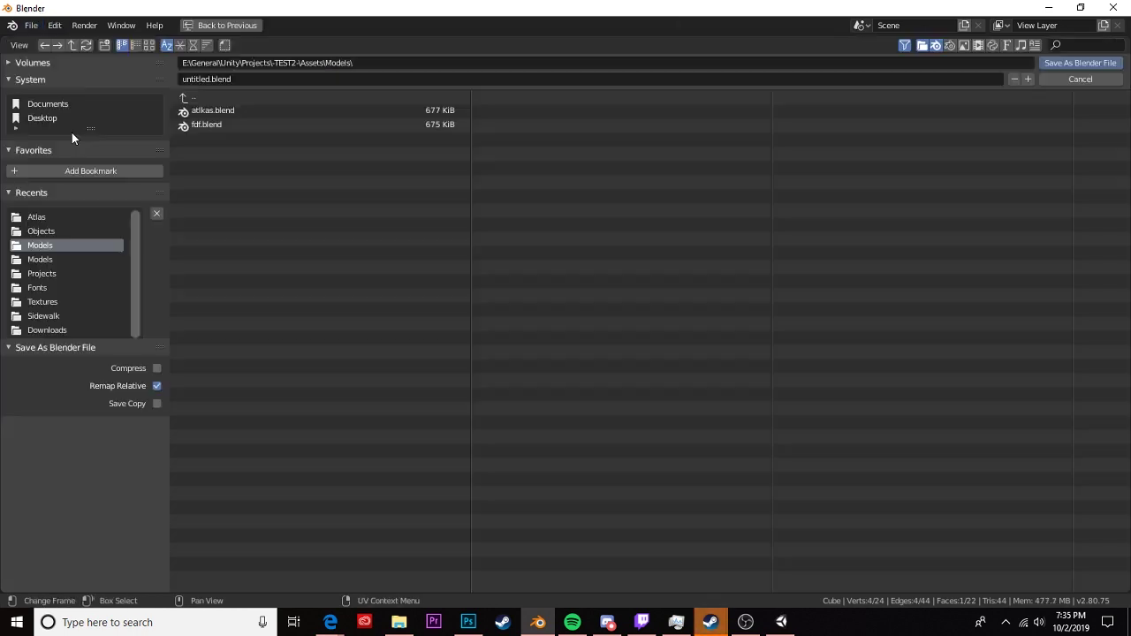
{"action": "left_click", "coordinate": [219, 111]}
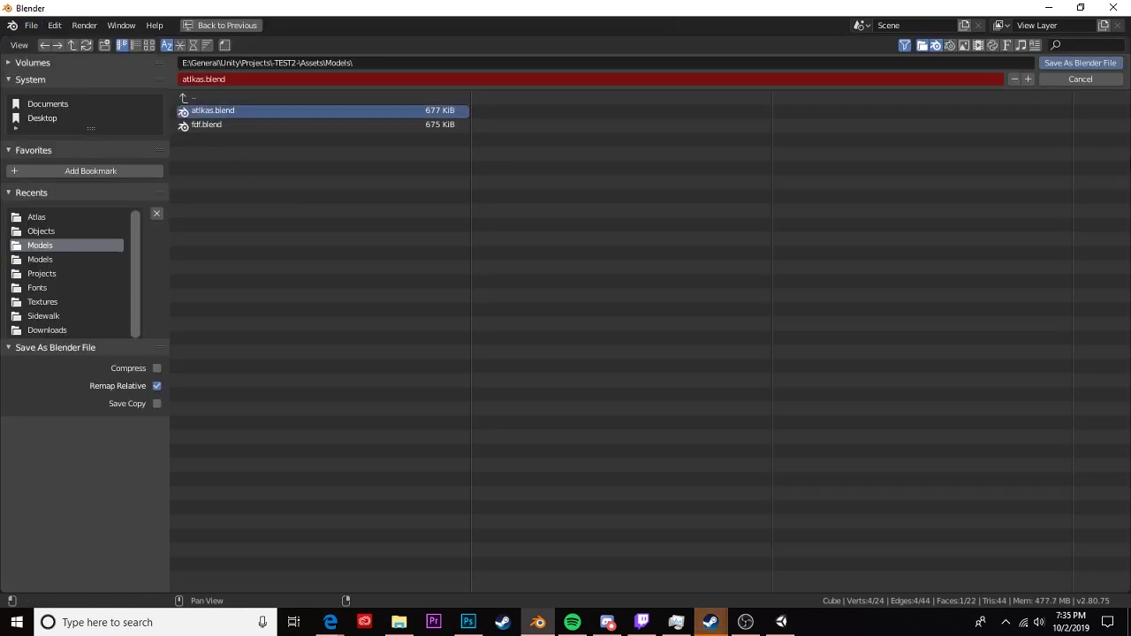
{"action": "left_click", "coordinate": [1059, 63]}
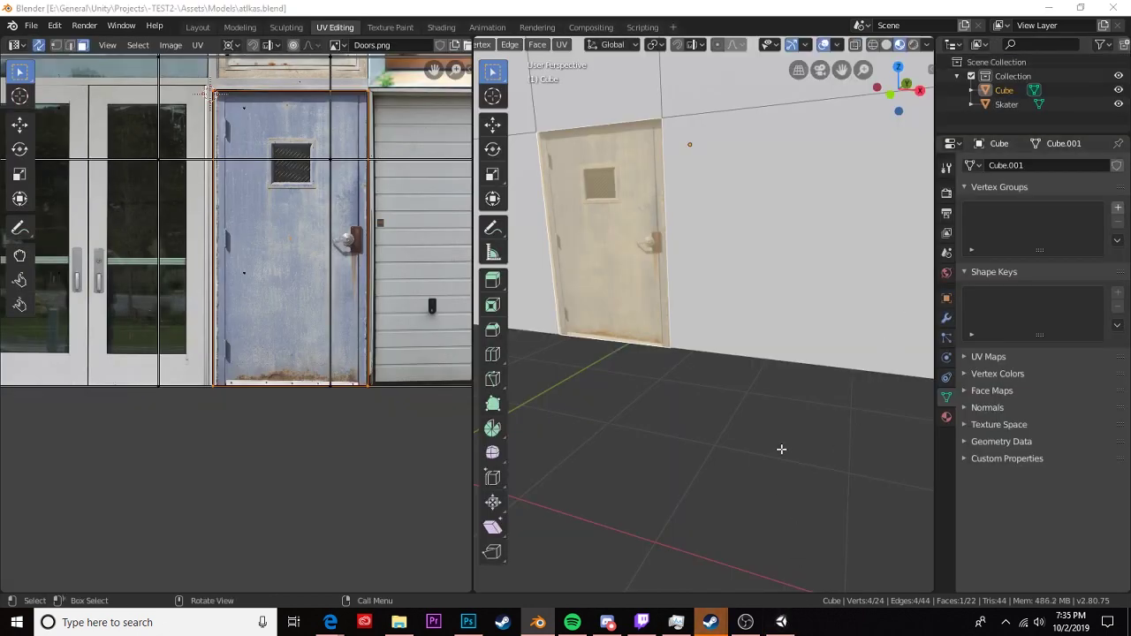
- Switch to Unity and check the Doors texture and its normal map in the Textures folder
{"action": "key", "text": "alt+Tab"}
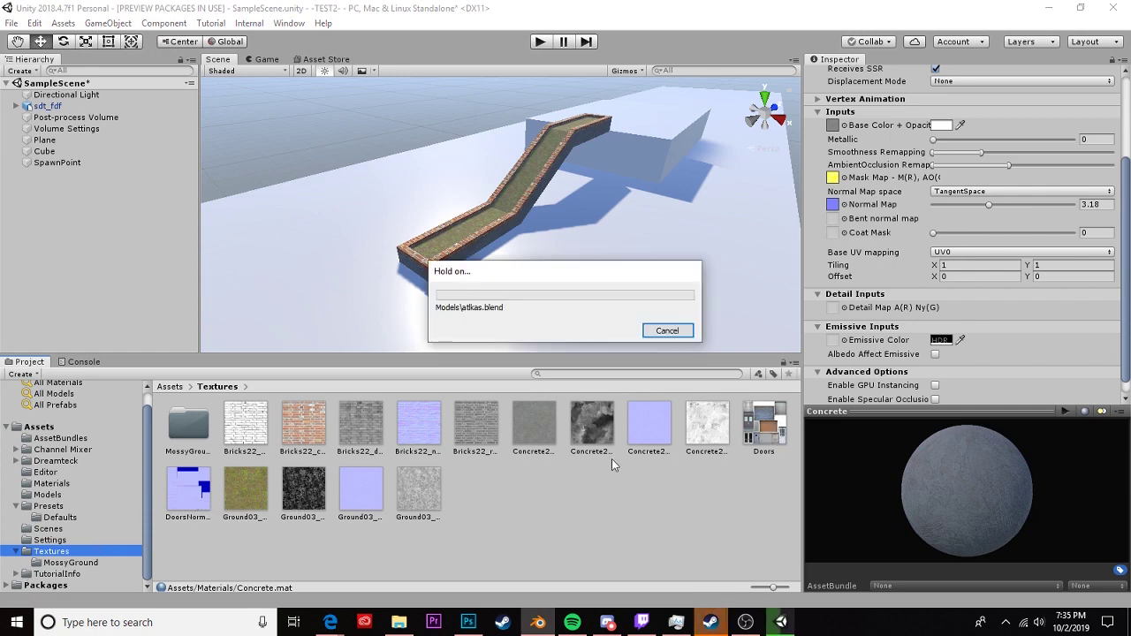
{"action": "left_click", "coordinate": [766, 431]}
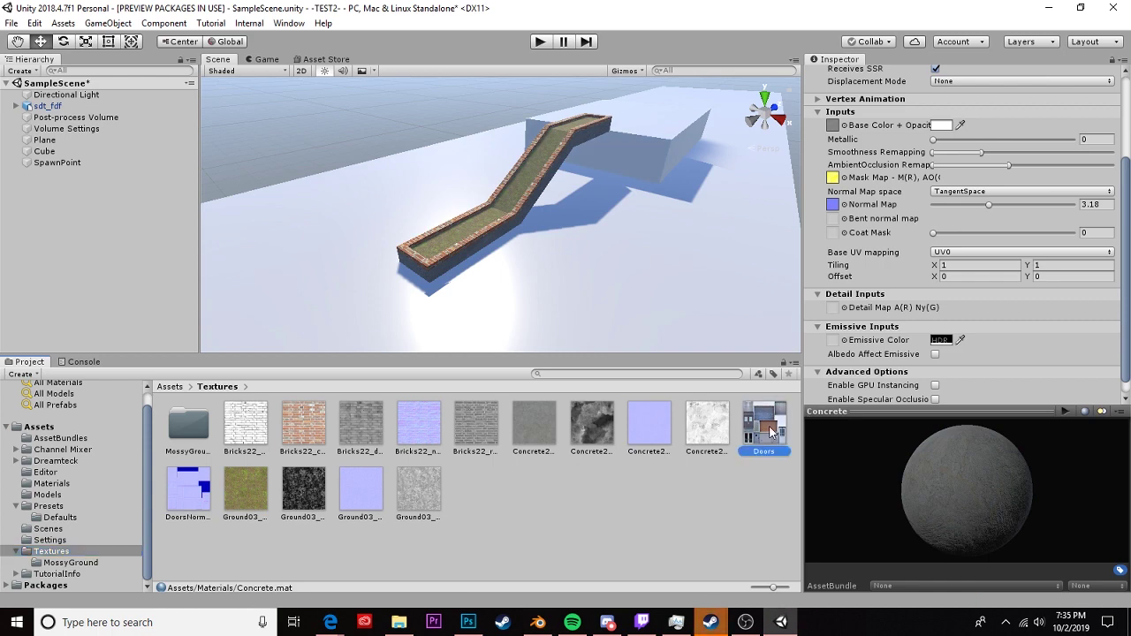
{"action": "left_click", "coordinate": [194, 492]}
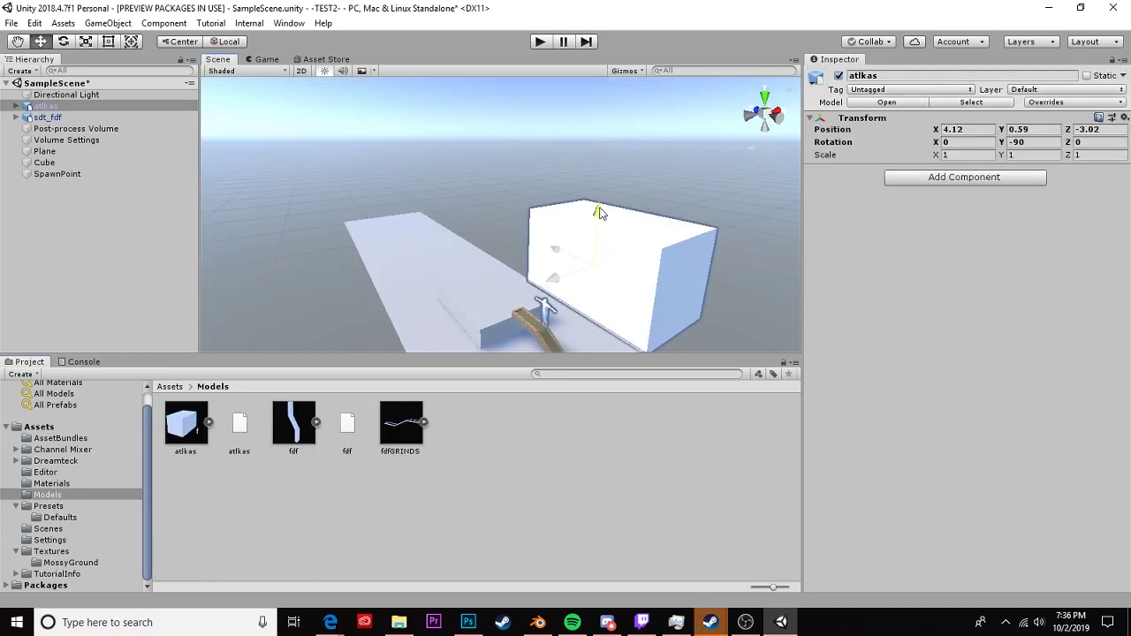
- Lower the atlkas building to Y 0.58 and apply the Brick material to its walls
{"action": "left_click_drag", "start_coordinate": [601, 213], "coordinate": [601, 214]}
{"action": "middle_click_drag", "start_coordinate": [589, 240], "coordinate": [568, 216]}
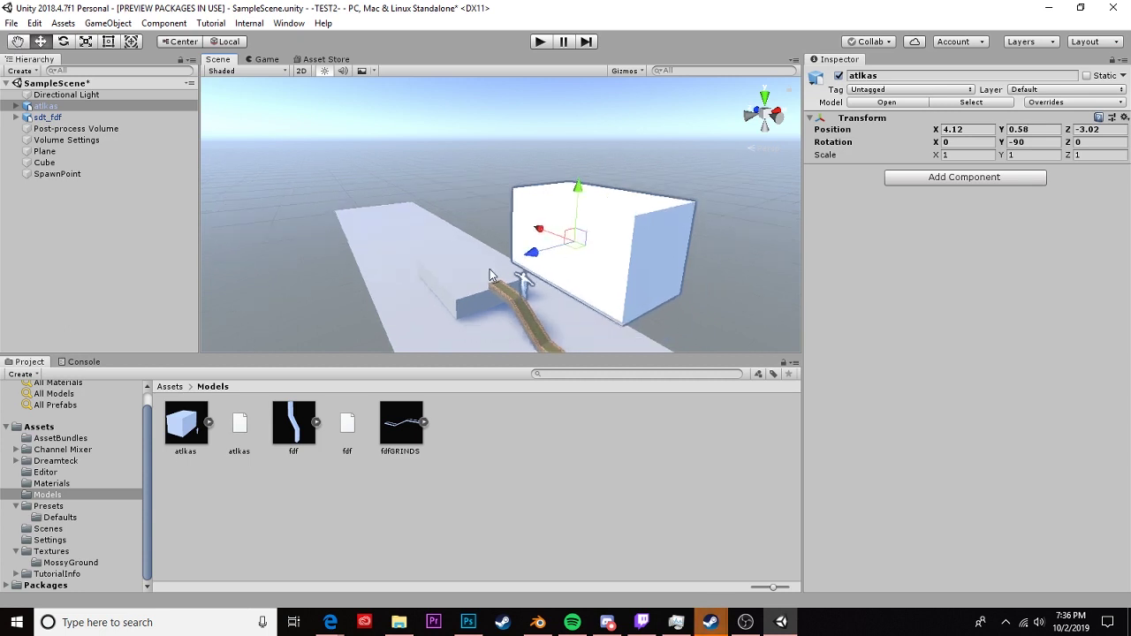
{"action": "left_click", "coordinate": [65, 495]}
{"action": "left_click", "coordinate": [62, 483]}
{"action": "left_click_drag", "start_coordinate": [199, 413], "coordinate": [583, 258]}
{"action": "scroll", "coordinate": [579, 278], "scroll_direction": "up", "scroll_amount": 1}
{"action": "key", "text": "w"}
{"action": "right_click_drag", "start_coordinate": [579, 278], "coordinate": [428, 257]}
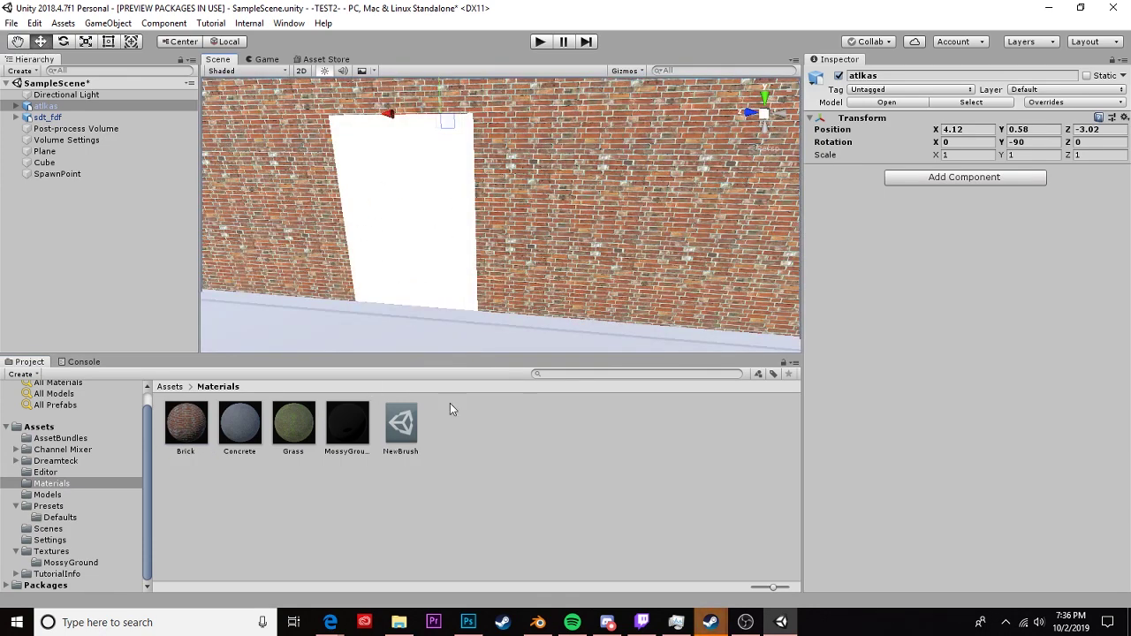
- Create a new material named Atlas_Doors in the Materials folder
{"action": "right_click", "coordinate": [524, 438]}
{"action": "mouse_move", "coordinate": [632, 98]}
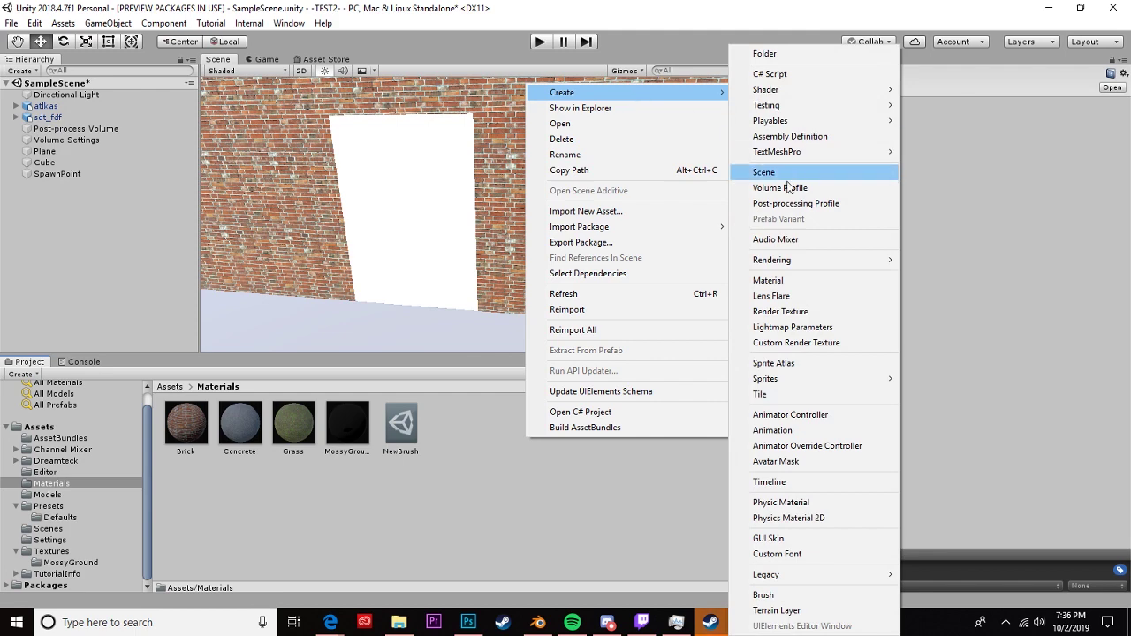
{"action": "left_click", "coordinate": [781, 280]}
{"action": "type", "text": "D"}
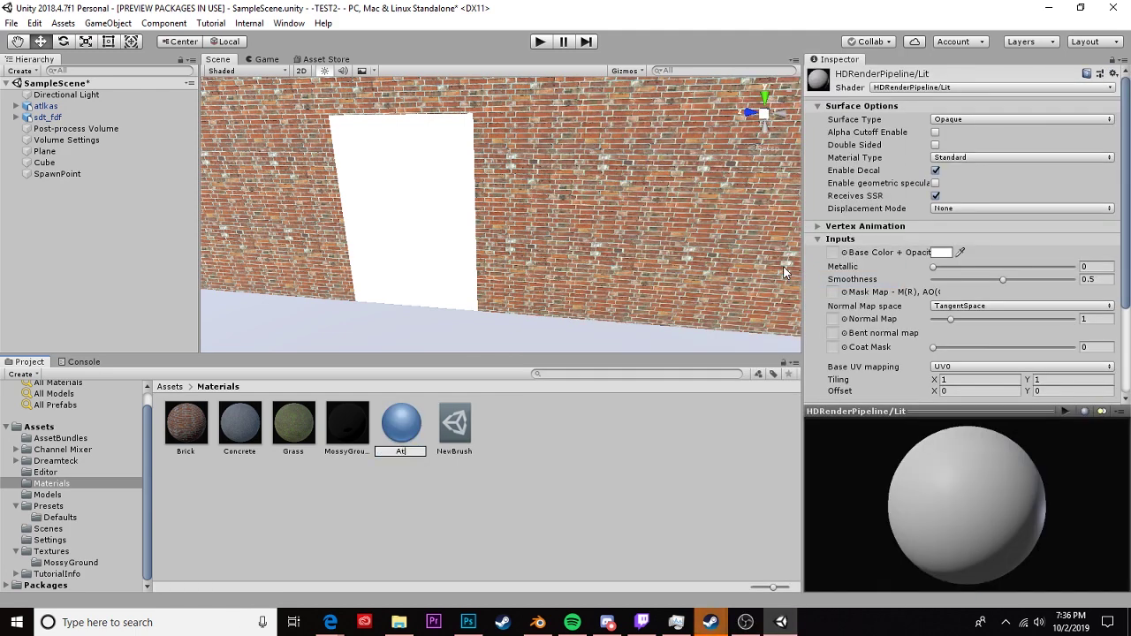
{"action": "key", "text": "BackSpace"}
{"action": "type", "text": "Doors"}
{"action": "key", "text": "Return"}
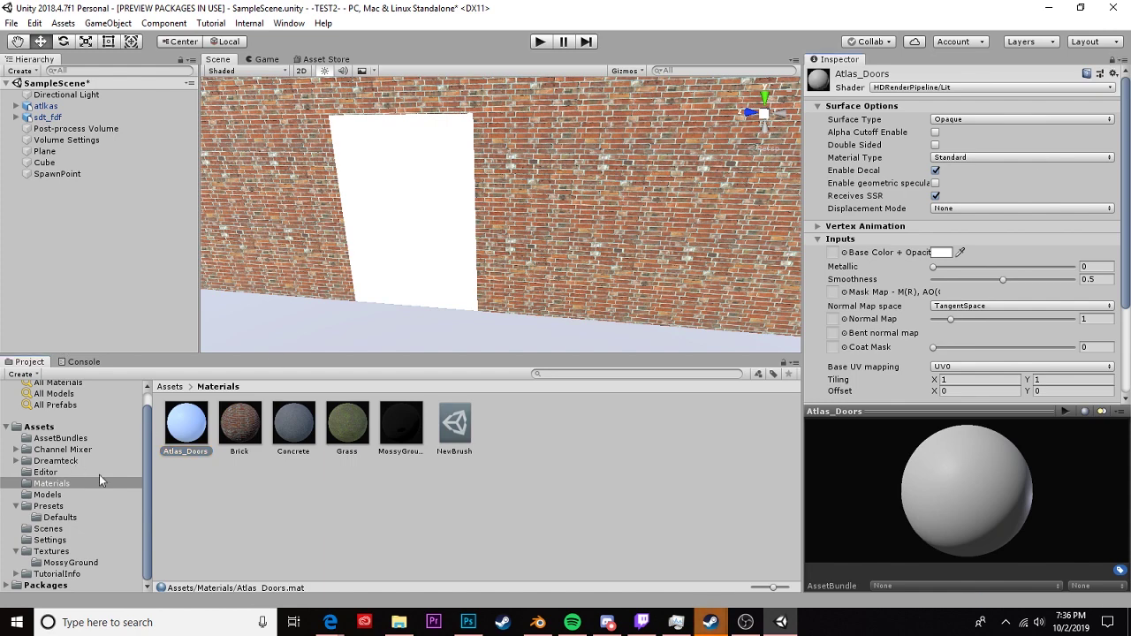
- Assign the Doors texture as the material's base color and the doors normal map as its normal map, with strength 0.07
{"action": "left_click", "coordinate": [51, 551]}
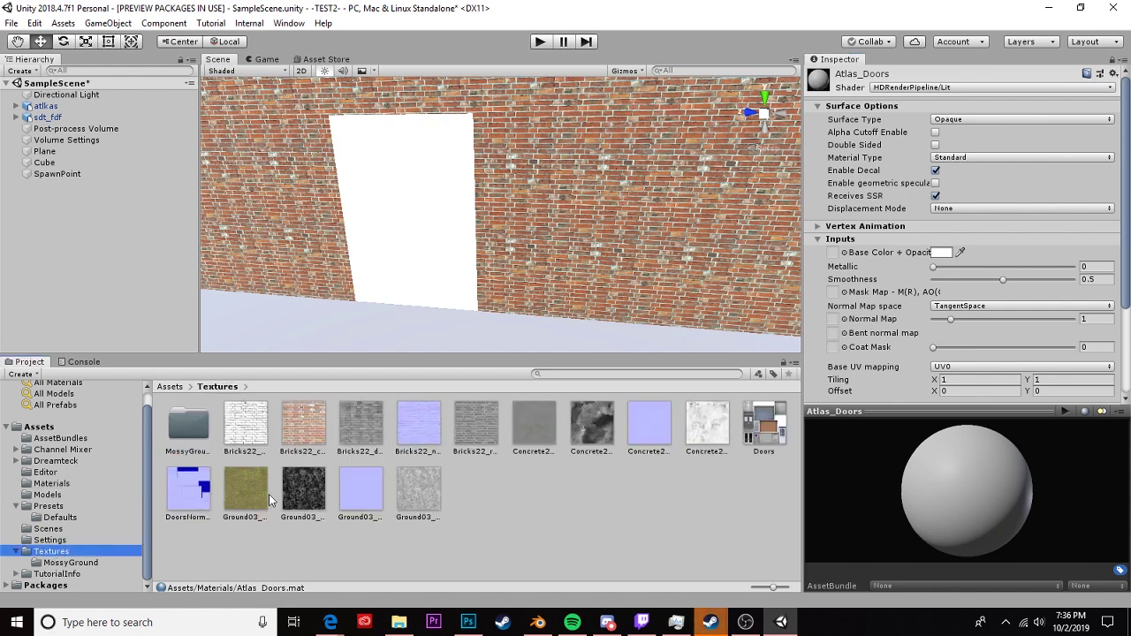
{"action": "left_click_drag", "start_coordinate": [777, 428], "coordinate": [833, 248]}
{"action": "left_click_drag", "start_coordinate": [184, 507], "coordinate": [834, 308]}
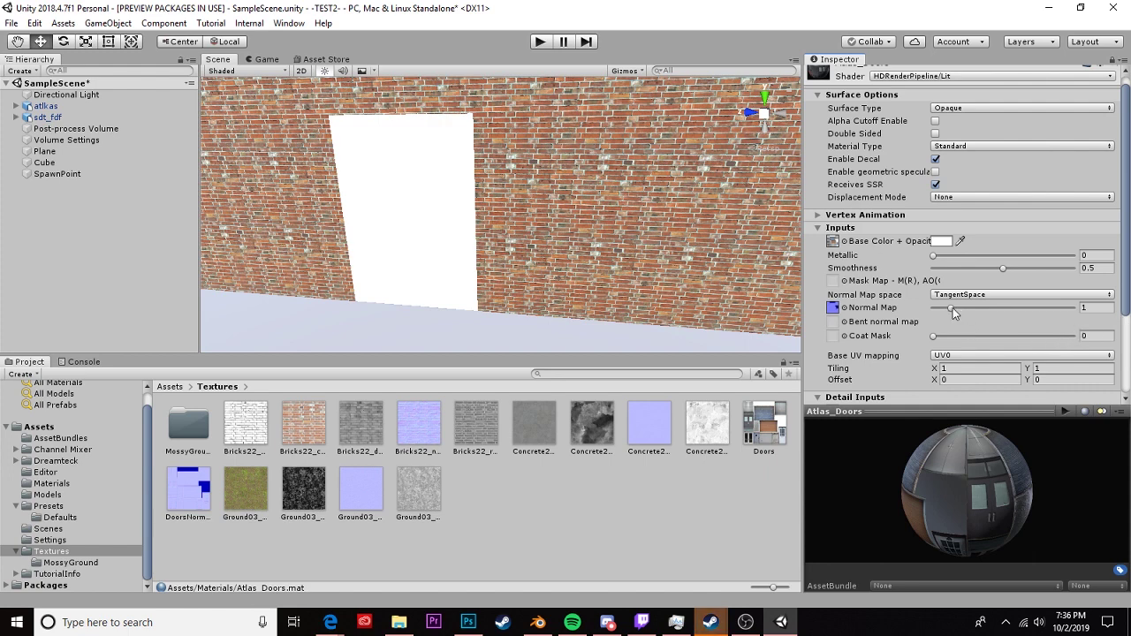
{"action": "left_click_drag", "start_coordinate": [953, 308], "coordinate": [938, 308]}
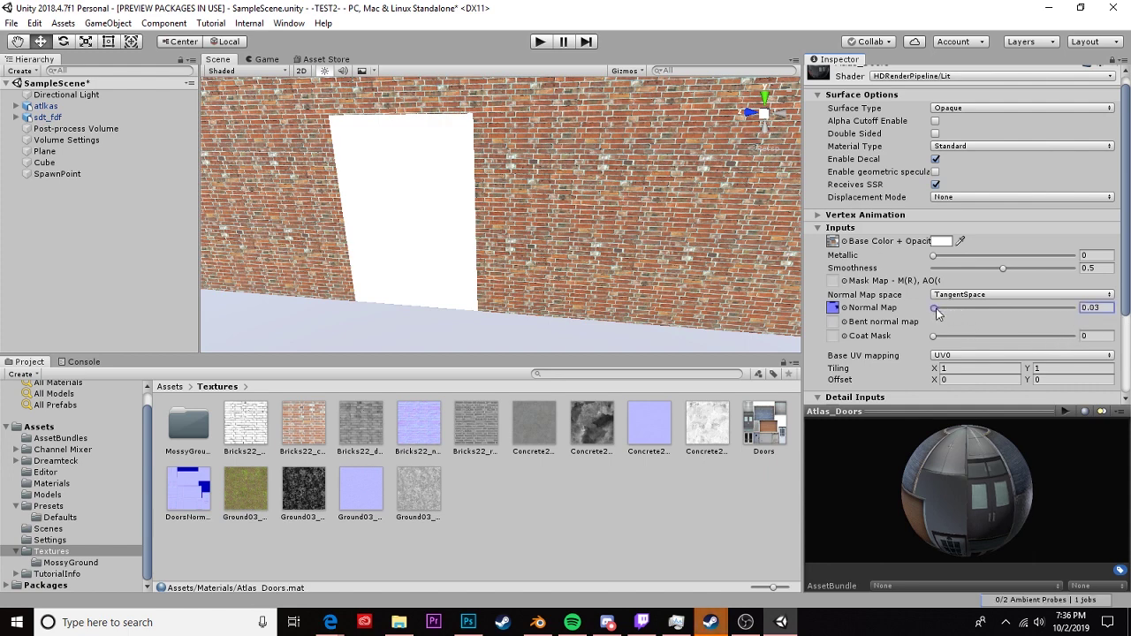
- Apply the Atlas_Doors material to the building's blank door face and view the door from several angles
{"action": "left_click", "coordinate": [50, 483]}
{"action": "left_click_drag", "start_coordinate": [184, 424], "coordinate": [376, 229]}
{"action": "right_click_drag", "start_coordinate": [377, 229], "coordinate": [450, 196]}
{"action": "middle_click_drag", "start_coordinate": [450, 197], "coordinate": [724, 101]}
{"action": "scroll", "coordinate": [411, 199], "scroll_direction": "down", "scroll_amount": 5}
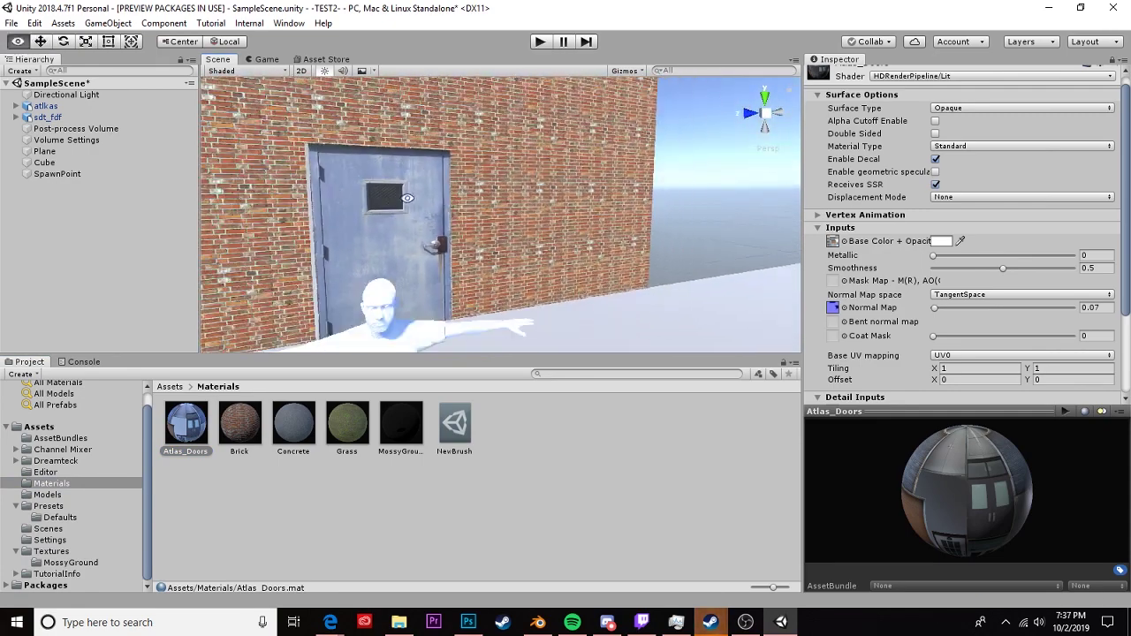
{"action": "middle_click_drag", "start_coordinate": [410, 198], "coordinate": [555, 133]}
{"action": "middle_click_drag", "start_coordinate": [402, 134], "coordinate": [490, 186]}
{"action": "scroll", "coordinate": [525, 240], "scroll_direction": "up", "scroll_amount": 2}
{"action": "scroll", "coordinate": [524, 241], "scroll_direction": "down", "scroll_amount": 9}
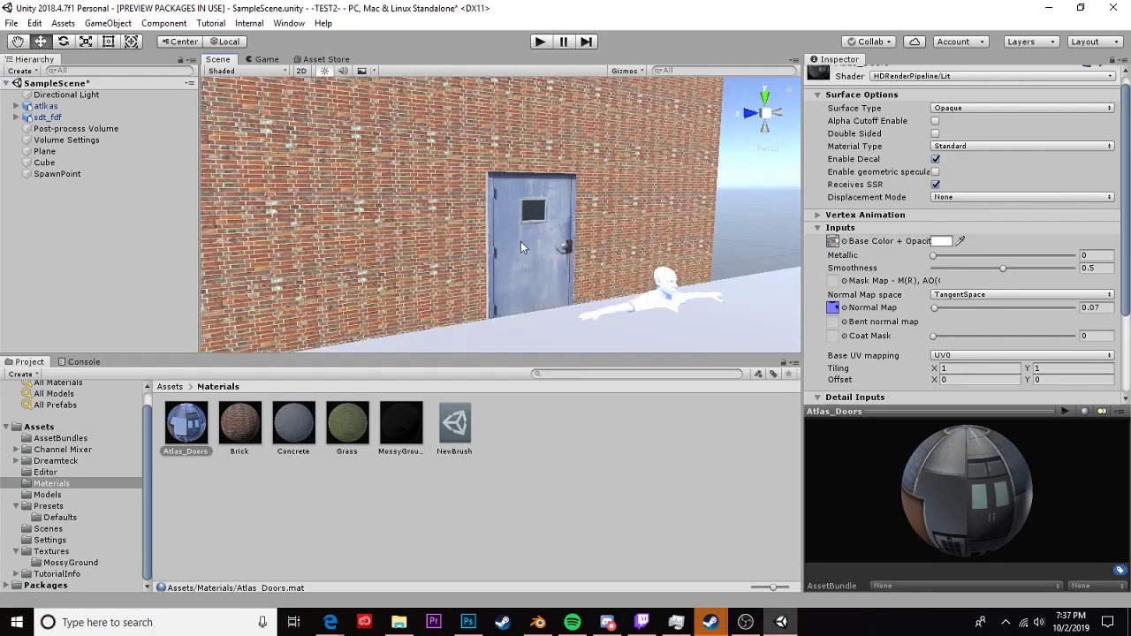
- Examine the textured door and the surrounding brick wall up close and from several angles
{"action": "left_click_drag", "start_coordinate": [541, 214], "coordinate": [652, 333], "text": "alt"}
{"action": "scroll", "coordinate": [522, 221], "scroll_direction": "up", "scroll_amount": 10}
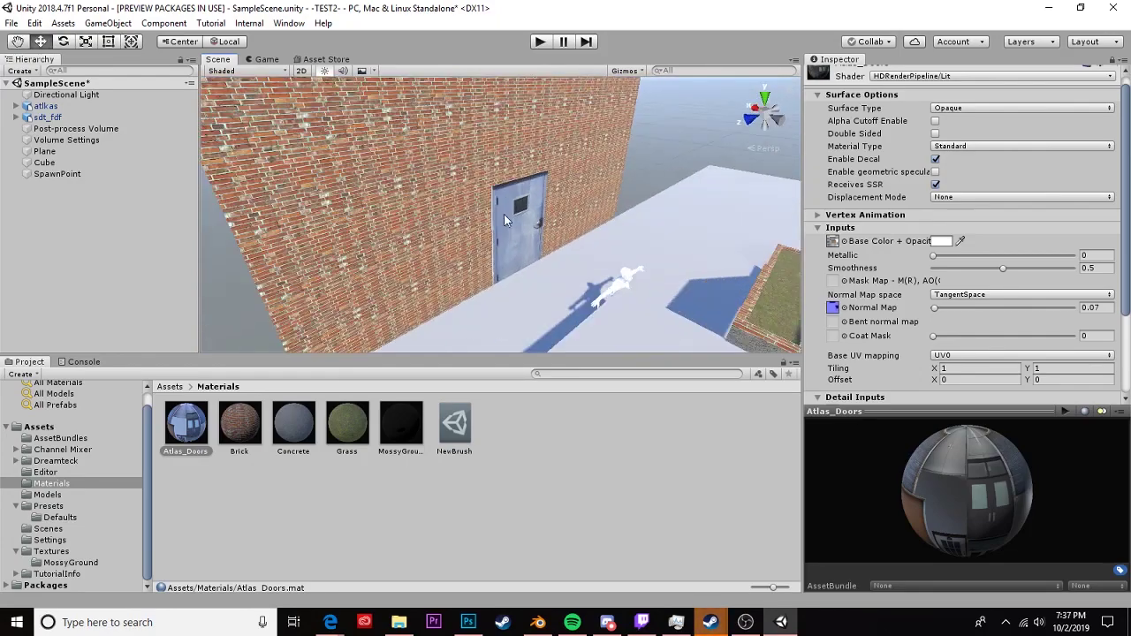
{"action": "scroll", "coordinate": [529, 252], "scroll_direction": "up", "scroll_amount": 6}
{"action": "scroll", "coordinate": [529, 251], "scroll_direction": "down", "scroll_amount": 5}
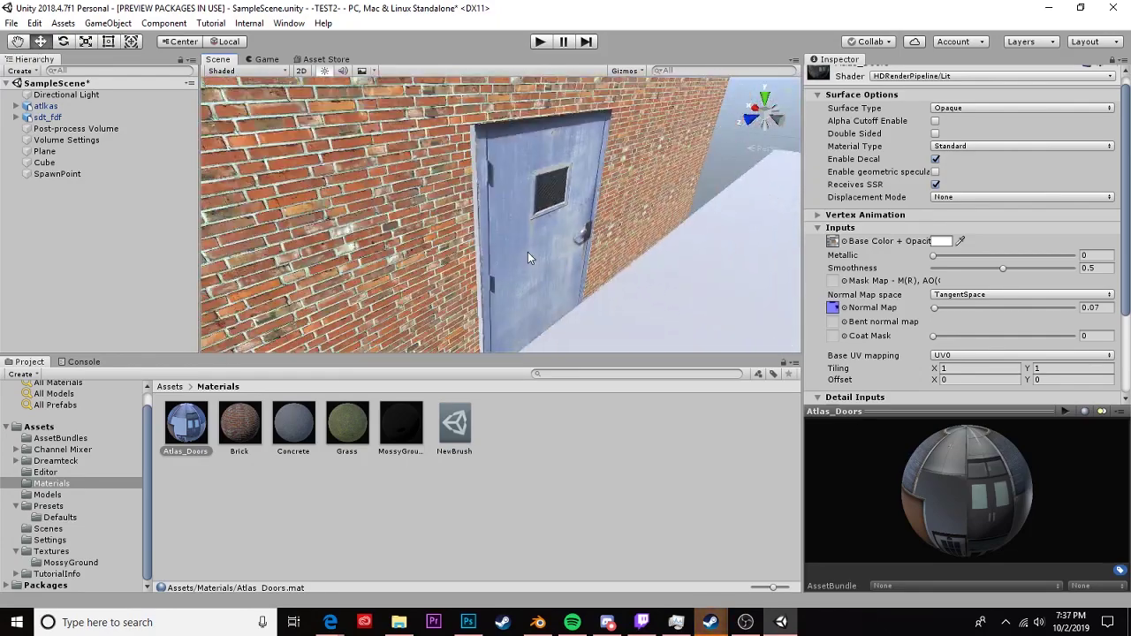
{"action": "left_click_drag", "start_coordinate": [529, 252], "coordinate": [585, 176], "text": "alt"}
{"action": "right_click_drag", "start_coordinate": [585, 175], "coordinate": [265, 205]}
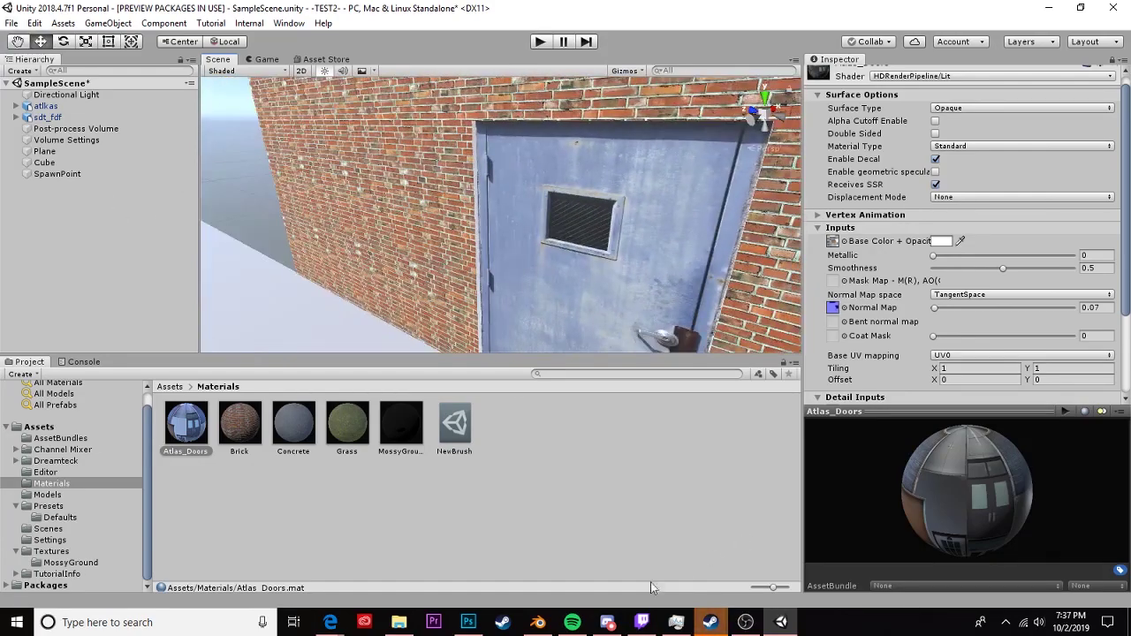
- Switch to Blender and extrude the building's door face slightly inward to recess it into the wall
{"action": "left_click", "coordinate": [537, 622]}
{"action": "middle_click_drag", "start_coordinate": [594, 225], "coordinate": [616, 334], "text": "shift"}
{"action": "left_click", "coordinate": [652, 298]}
{"action": "key", "text": "e"}
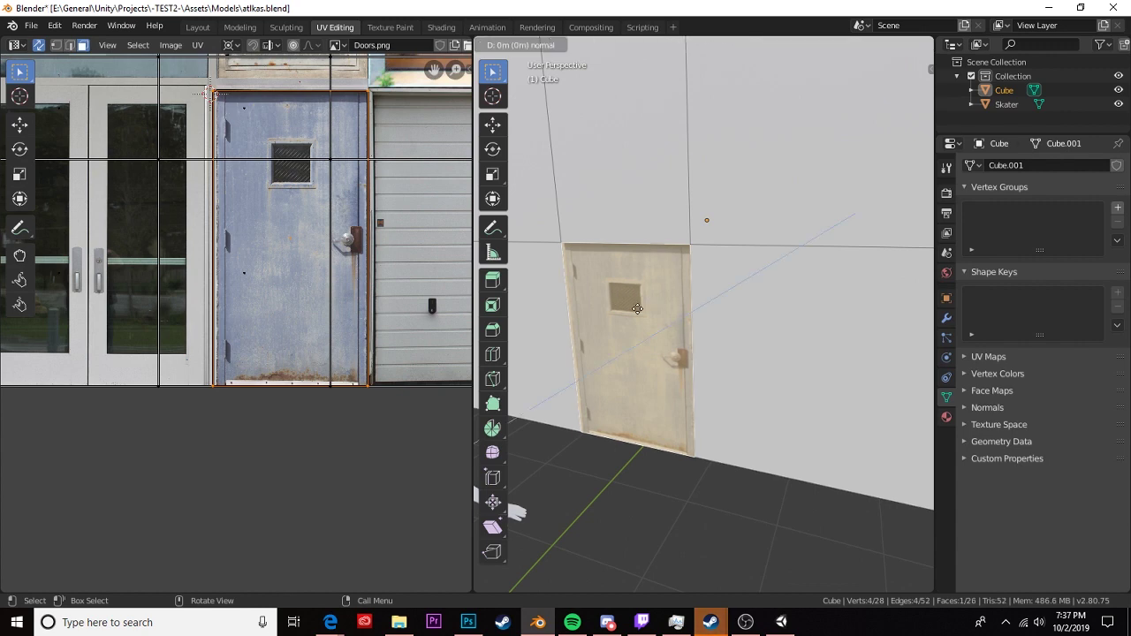
{"action": "left_click", "coordinate": [644, 308]}
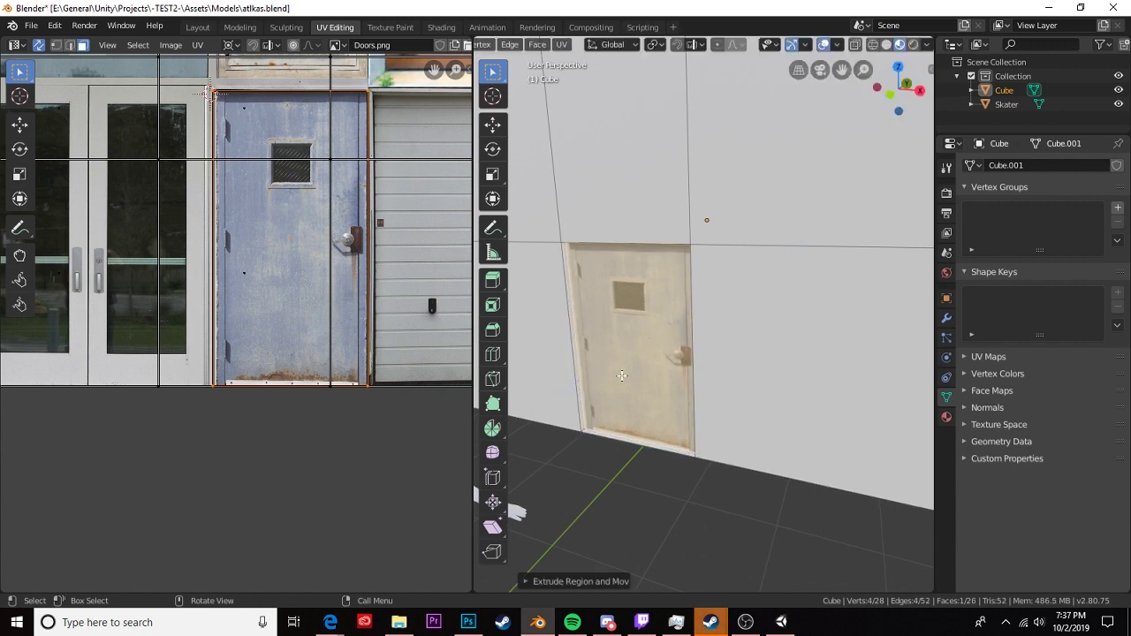
- Add a vertical loop cut through the recessed door face, slid close to its hinge-side edge
{"action": "middle_click_drag", "start_coordinate": [644, 309], "coordinate": [696, 336]}
{"action": "middle_click_drag", "start_coordinate": [651, 494], "coordinate": [621, 484]}
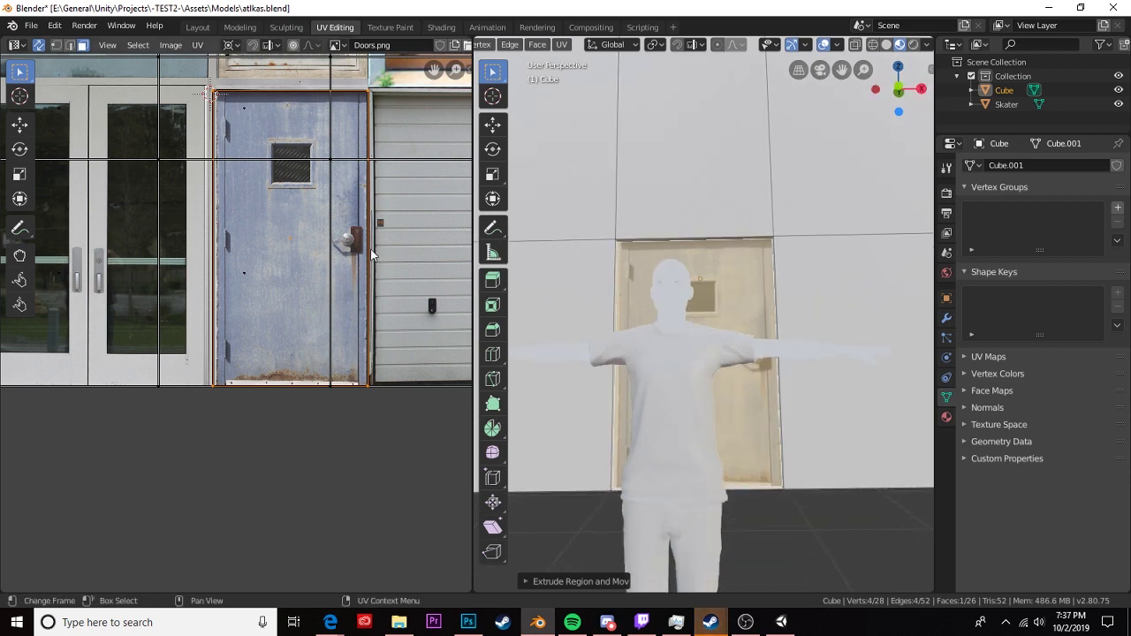
{"action": "key", "text": "KP_Decimal"}
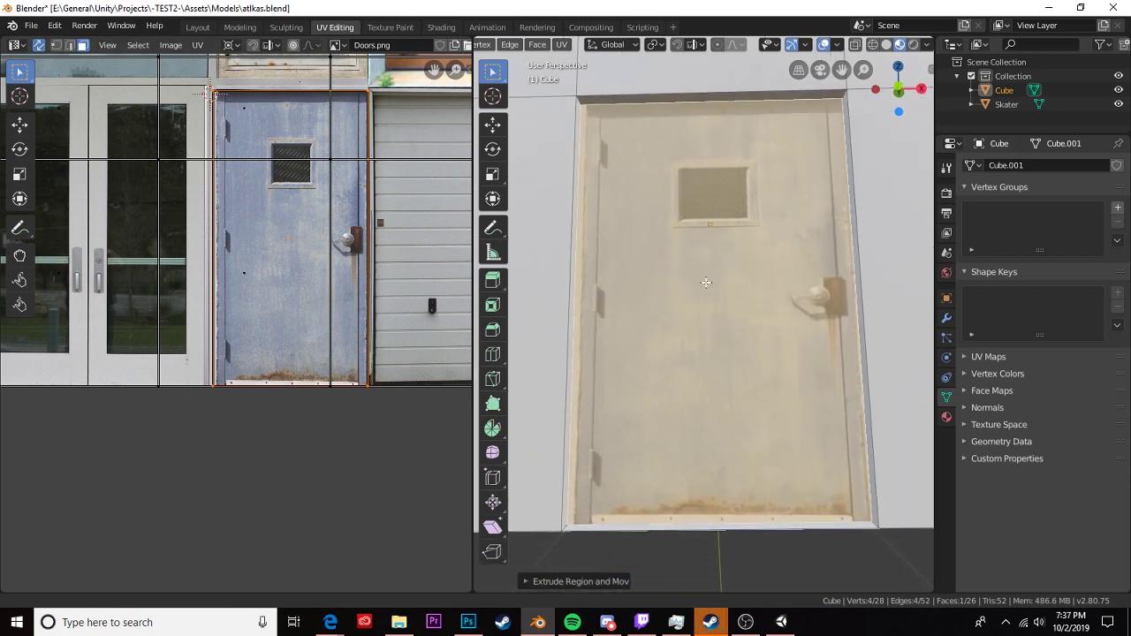
{"action": "key", "text": "ctrl+r"}
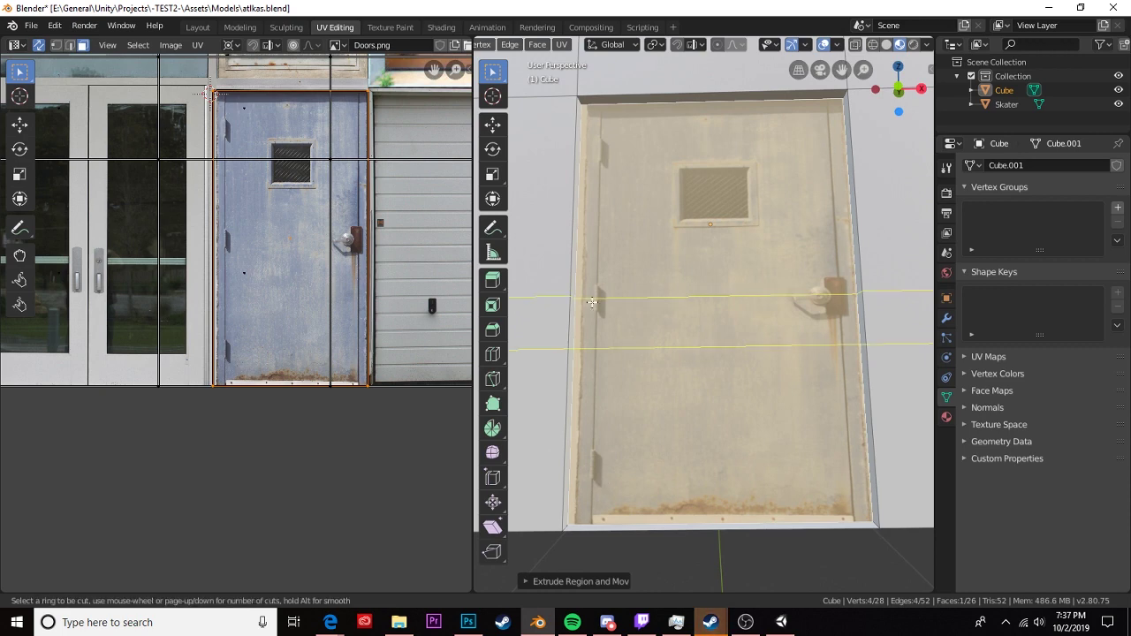
{"action": "left_click", "coordinate": [597, 97]}
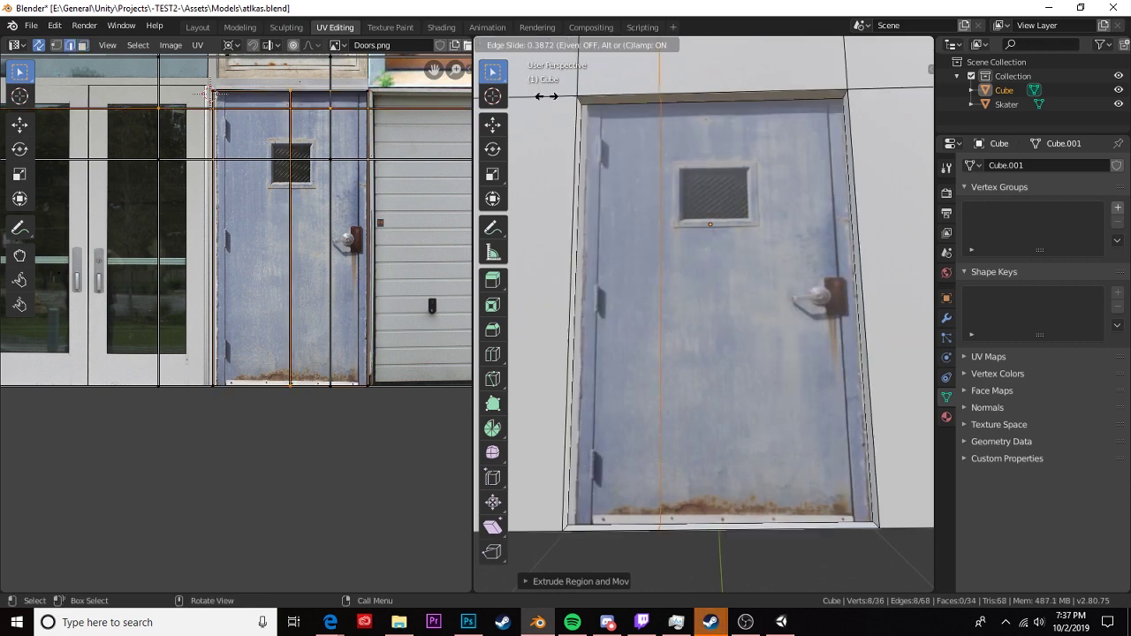
{"action": "left_click", "coordinate": [484, 112]}
- Extrude the narrow strip along the door's hinge-side edge slightly and check it in Object Mode
{"action": "key", "text": "3"}
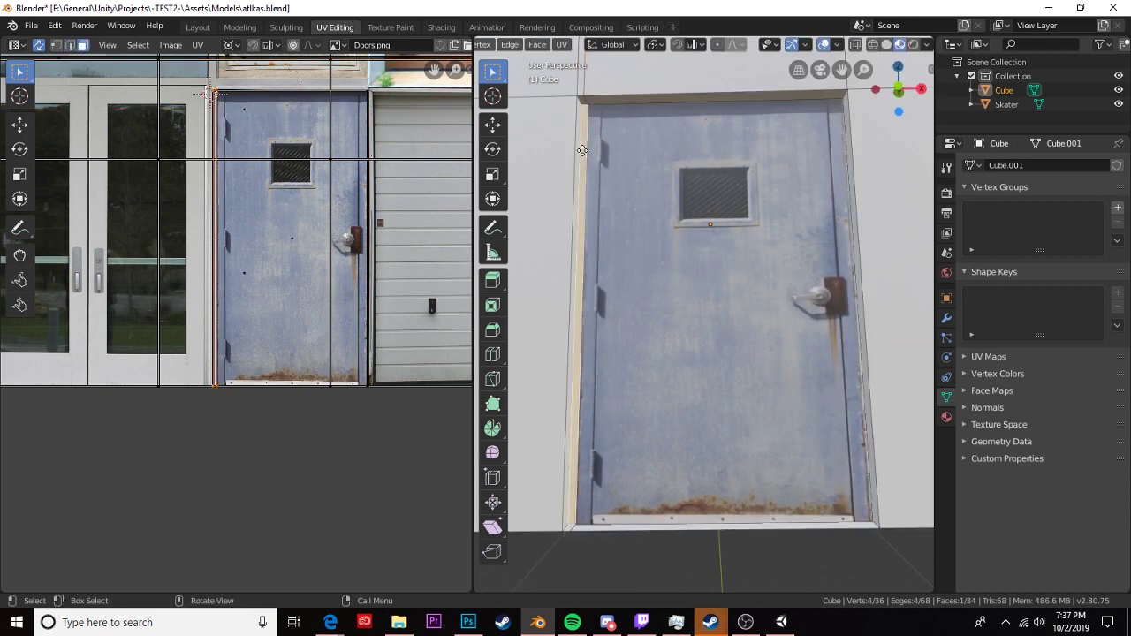
{"action": "left_click", "coordinate": [583, 150]}
{"action": "key", "text": "e"}
{"action": "left_click", "coordinate": [580, 152]}
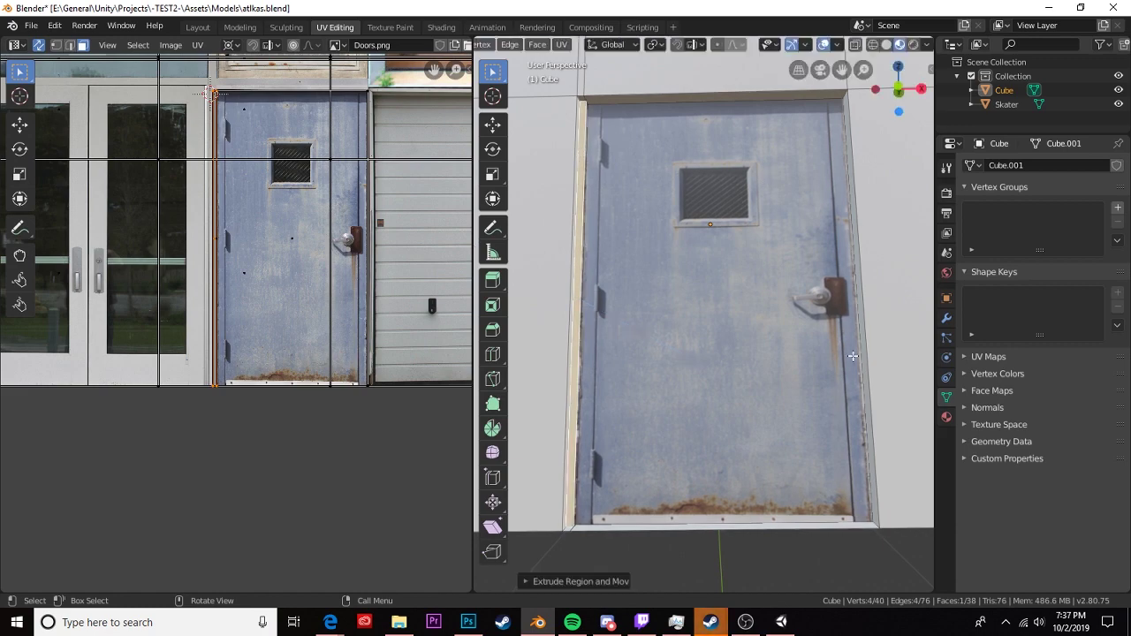
{"action": "key", "text": "Tab"}
{"action": "middle_click_drag", "start_coordinate": [849, 360], "coordinate": [709, 366]}
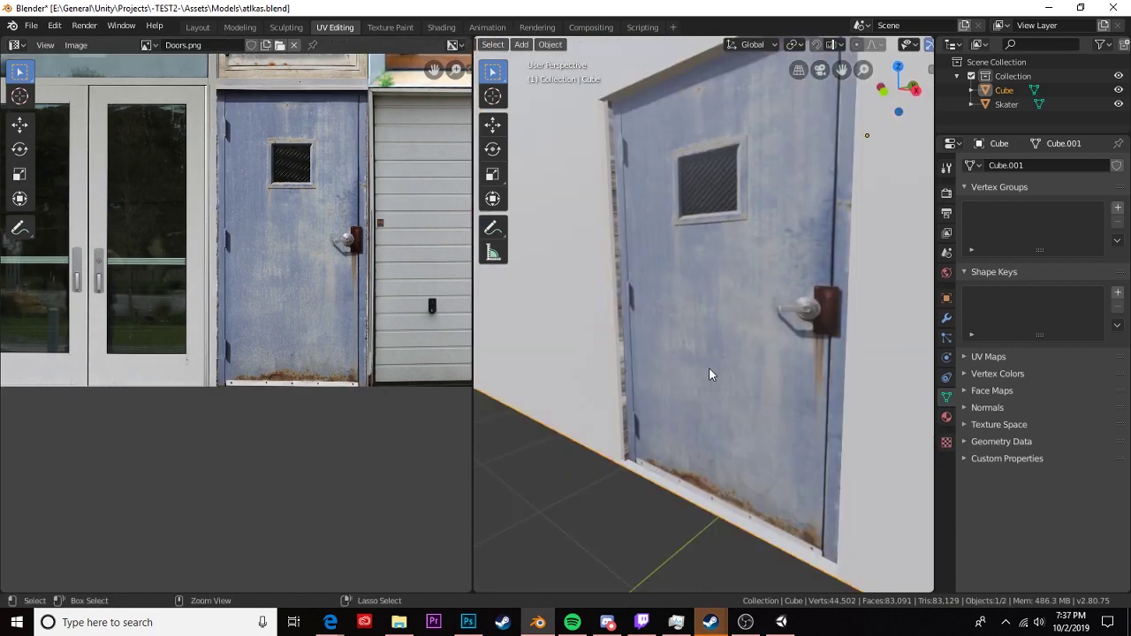
- Add two horizontal loop cuts across the door, aligned with the lower and upper edges of its small window
{"action": "key", "text": "Tab"}
{"action": "left_click", "coordinate": [738, 221]}
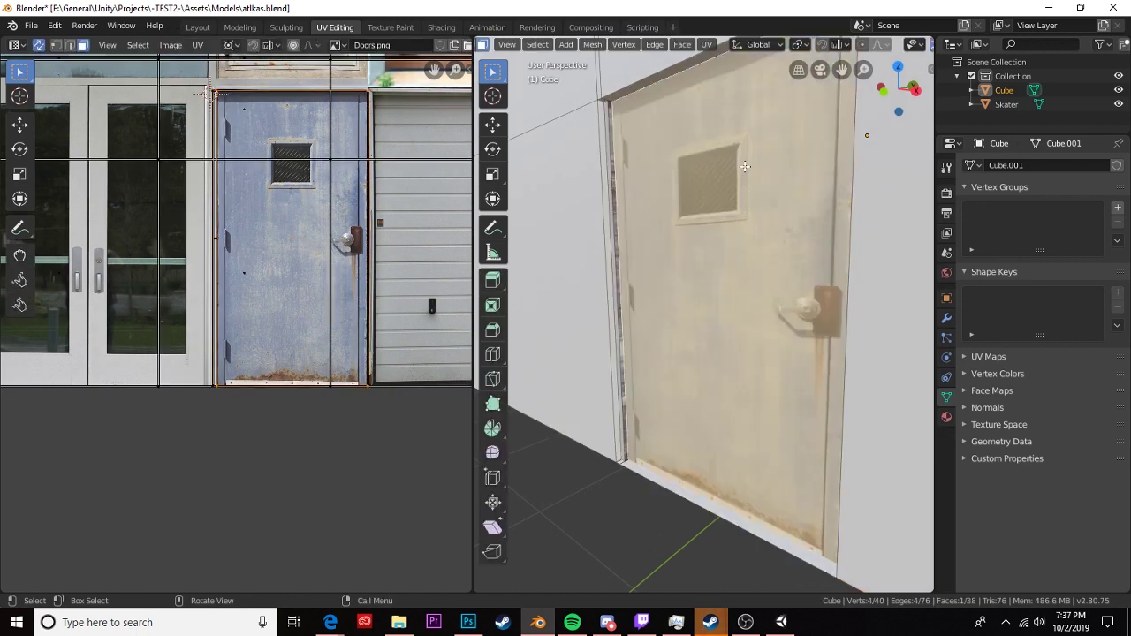
{"action": "key", "text": "ctrl+r"}
{"action": "left_click", "coordinate": [801, 245]}
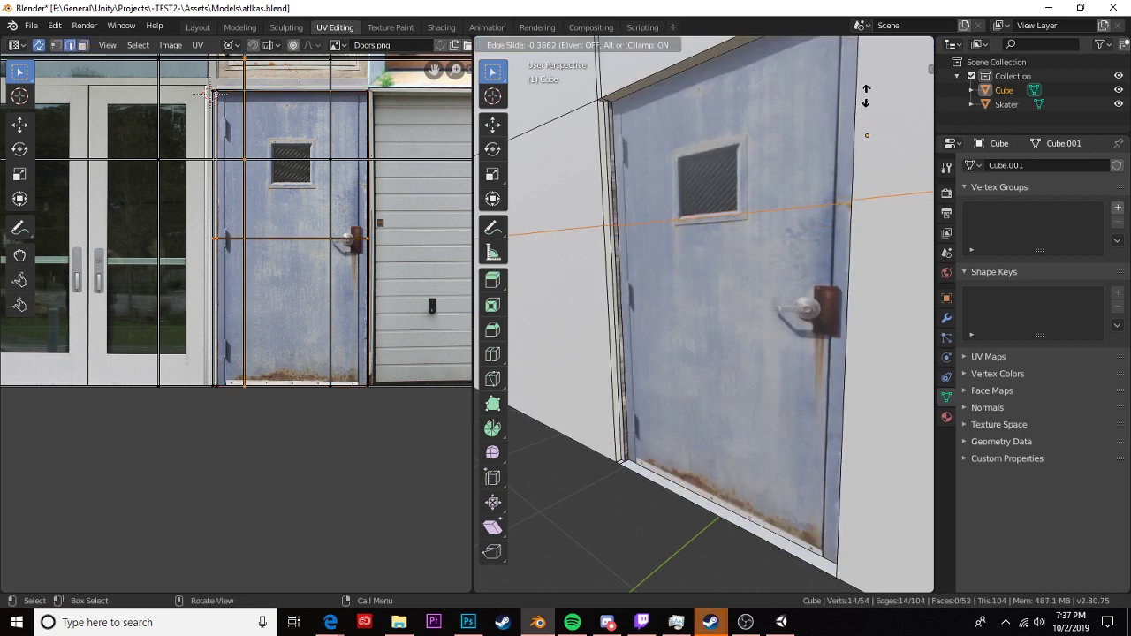
{"action": "left_click", "coordinate": [871, 93]}
{"action": "key", "text": "ctrl+r"}
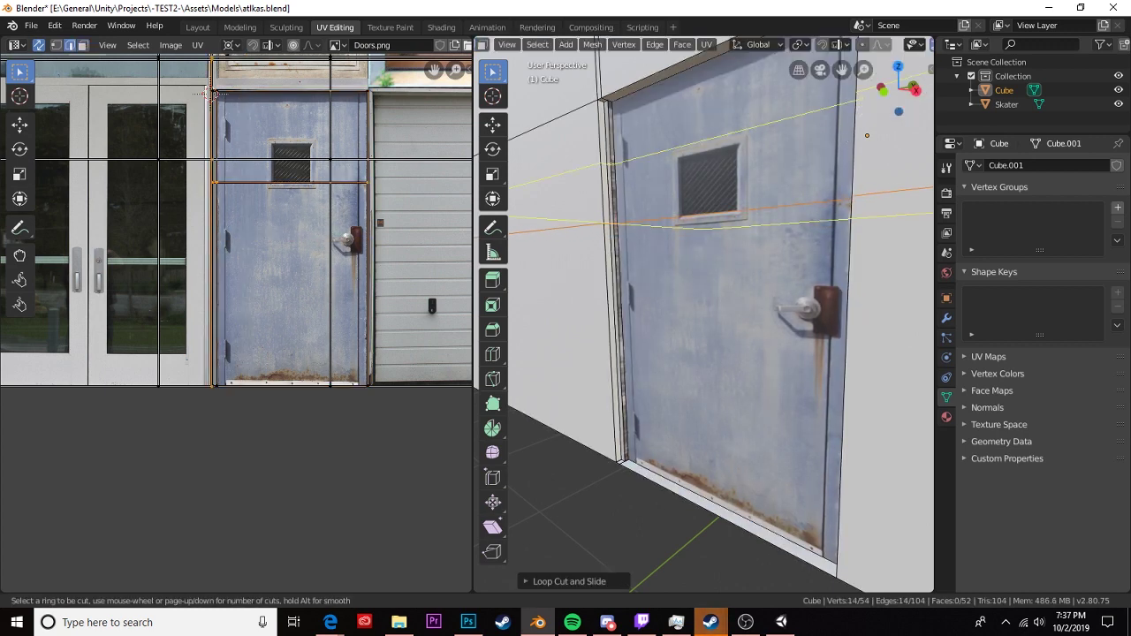
{"action": "left_click", "coordinate": [840, 133]}
{"action": "left_click", "coordinate": [871, 96]}
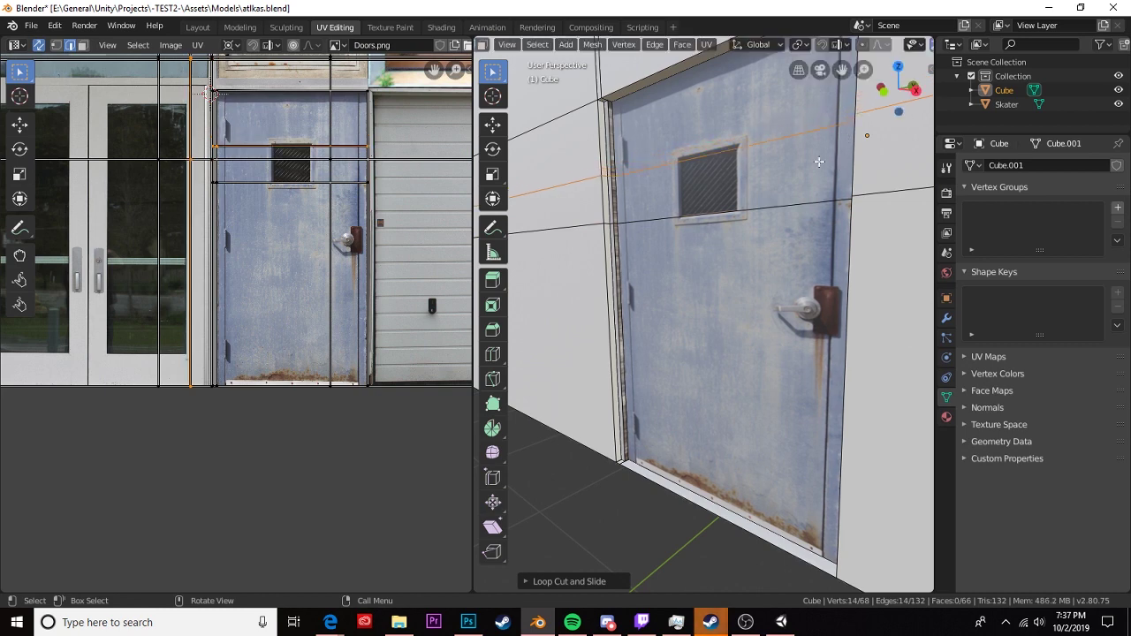
- Add two vertical loop cuts through the door, aligned with both sides of the small window
{"action": "key", "text": "ctrl+r"}
{"action": "left_click", "coordinate": [759, 172]}
{"action": "left_click", "coordinate": [774, 175]}
{"action": "key", "text": "ctrl+r"}
{"action": "left_click", "coordinate": [679, 239]}
{"action": "left_click", "coordinate": [697, 240]}
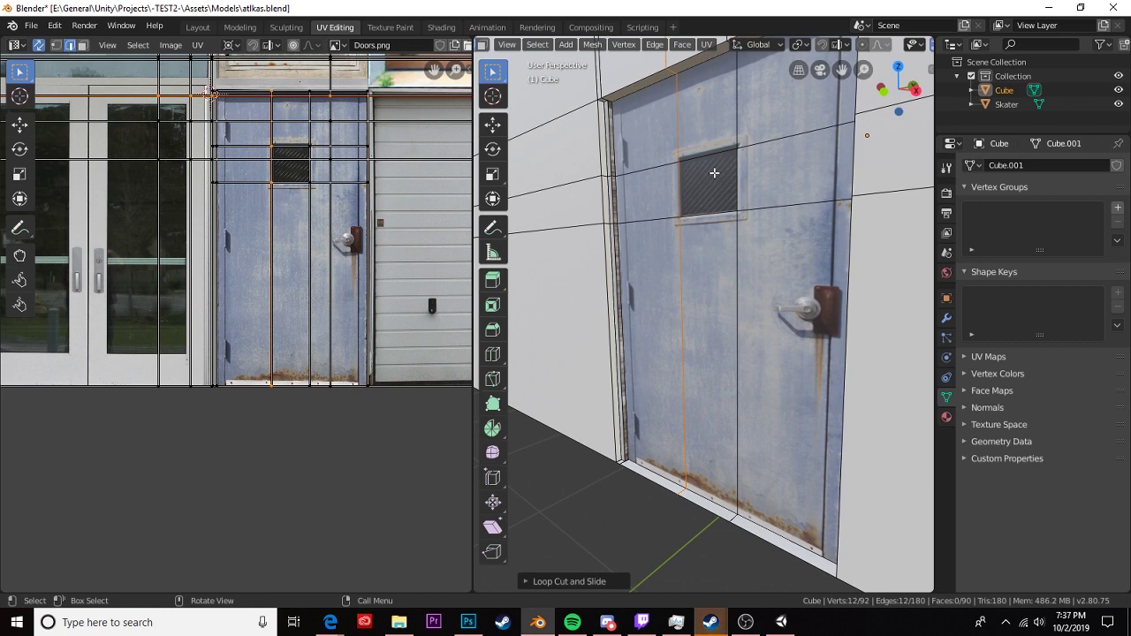
- Extrude the door's small window face slightly inward, leave Edit Mode and save the Blender file
{"action": "left_click", "coordinate": [714, 172]}
{"action": "left_click", "coordinate": [715, 172]}
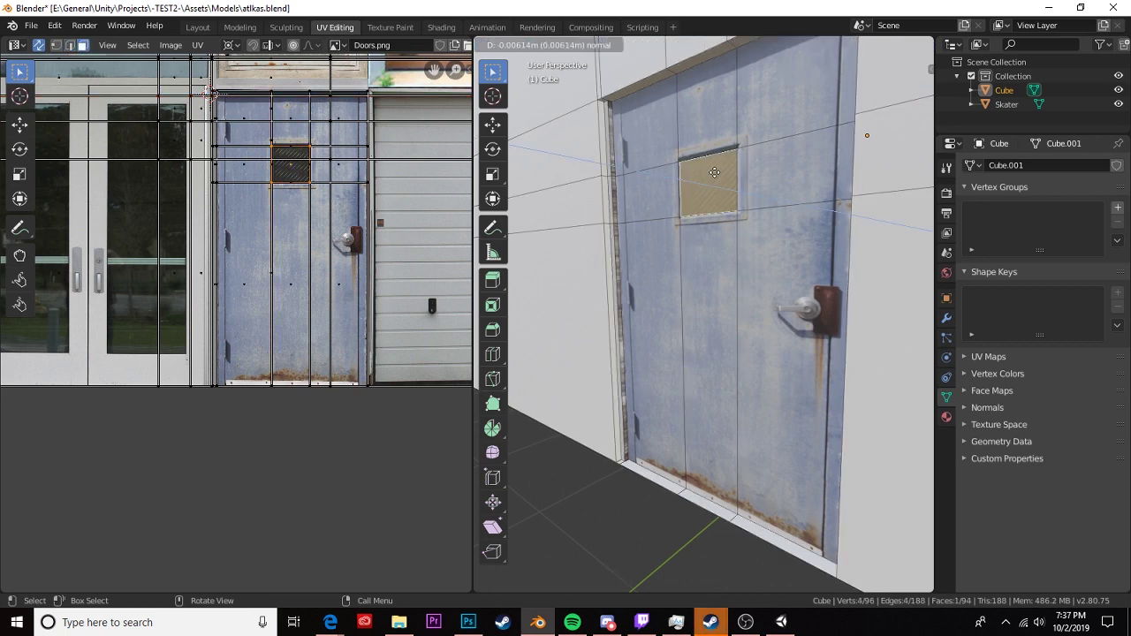
{"action": "key", "text": "Tab"}
{"action": "middle_click_drag", "start_coordinate": [715, 281], "coordinate": [768, 300]}
{"action": "key", "text": "ctrl+s"}
- Switch to Unity and inspect the updated door and its recessed window on the brick building
{"action": "left_click", "coordinate": [745, 622]}
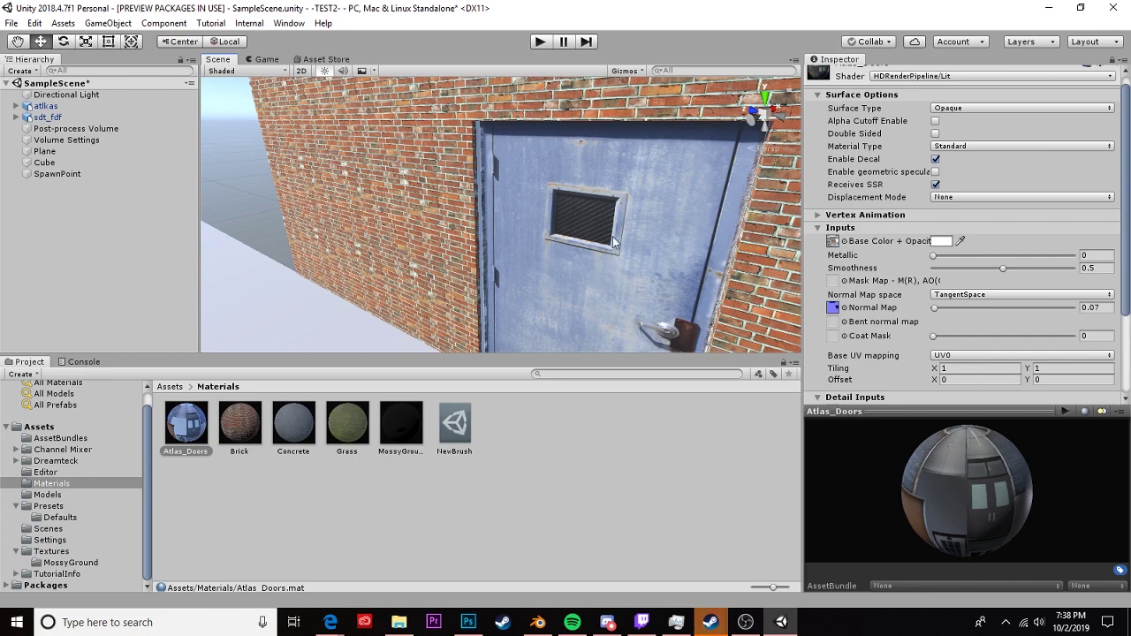
{"action": "scroll", "coordinate": [614, 238], "scroll_direction": "down", "scroll_amount": 7}
{"action": "mouse_move", "coordinate": [612, 236]}
{"action": "left_mouse_down", "text": "alt"}
{"action": "mouse_move", "coordinate": [452, 182]}
{"action": "mouse_move", "coordinate": [403, 187]}
{"action": "mouse_move", "coordinate": [556, 206]}
{"action": "mouse_move", "coordinate": [601, 203]}
{"action": "mouse_move", "coordinate": [594, 191]}
{"action": "mouse_move", "coordinate": [611, 190]}
{"action": "mouse_move", "coordinate": [617, 233]}
{"action": "left_mouse_up", "text": "alt"}
{"action": "scroll", "coordinate": [617, 234], "scroll_direction": "down", "scroll_amount": 6}
{"action": "left_click_drag", "start_coordinate": [417, 223], "coordinate": [637, 200], "text": "alt"}
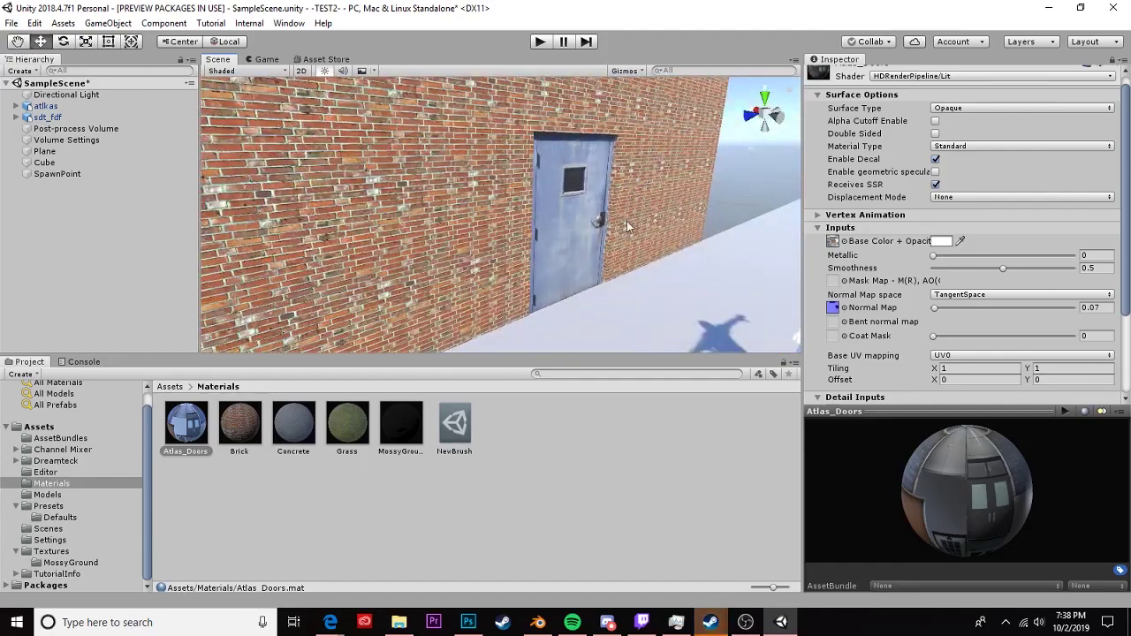